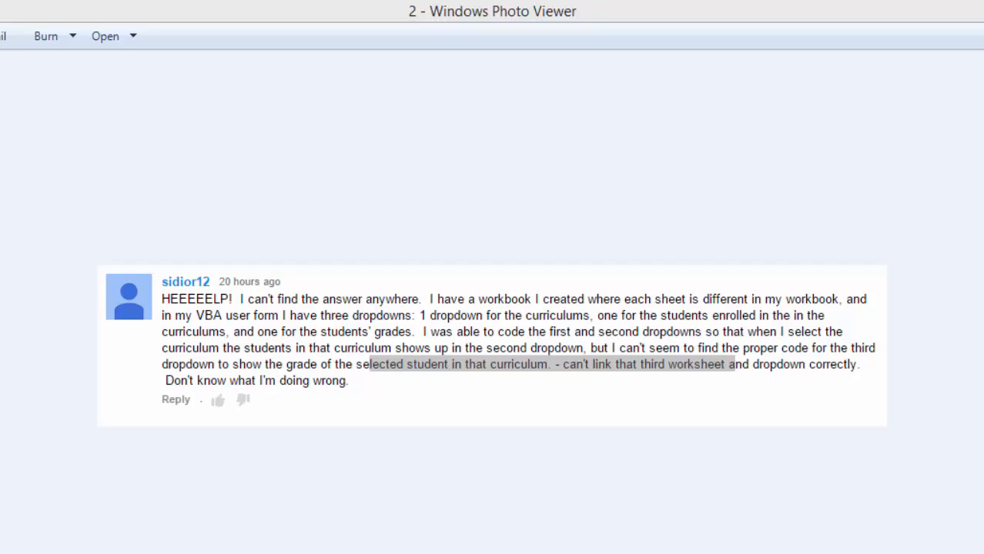
Bring the running form forward, pick Excel as the course and peek at its sub-course list
click(228, 544)
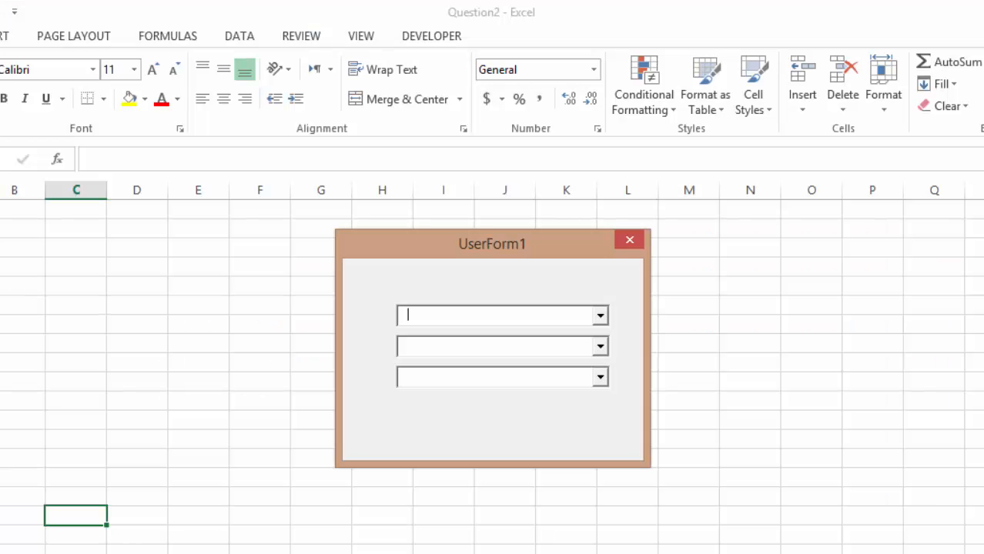
click(600, 315)
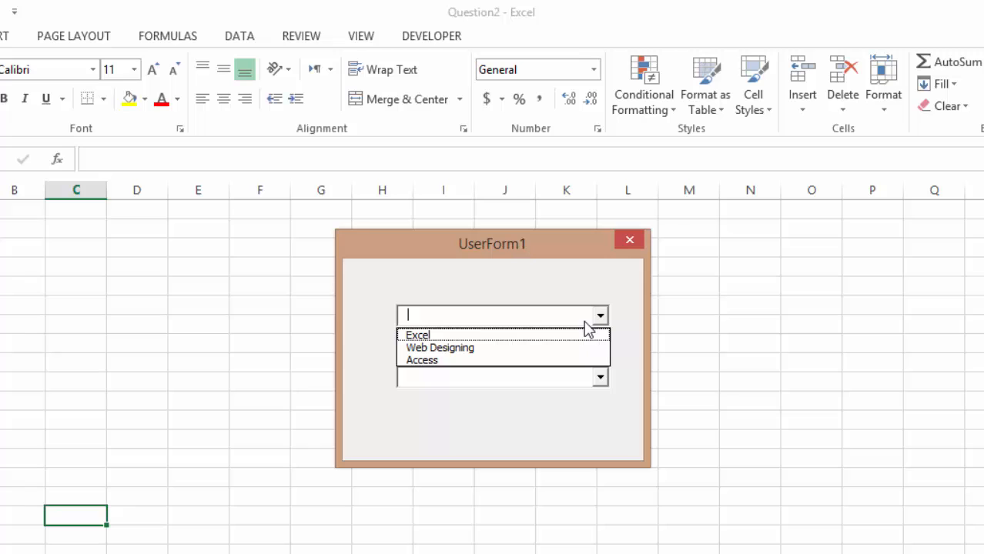
click(477, 335)
click(600, 347)
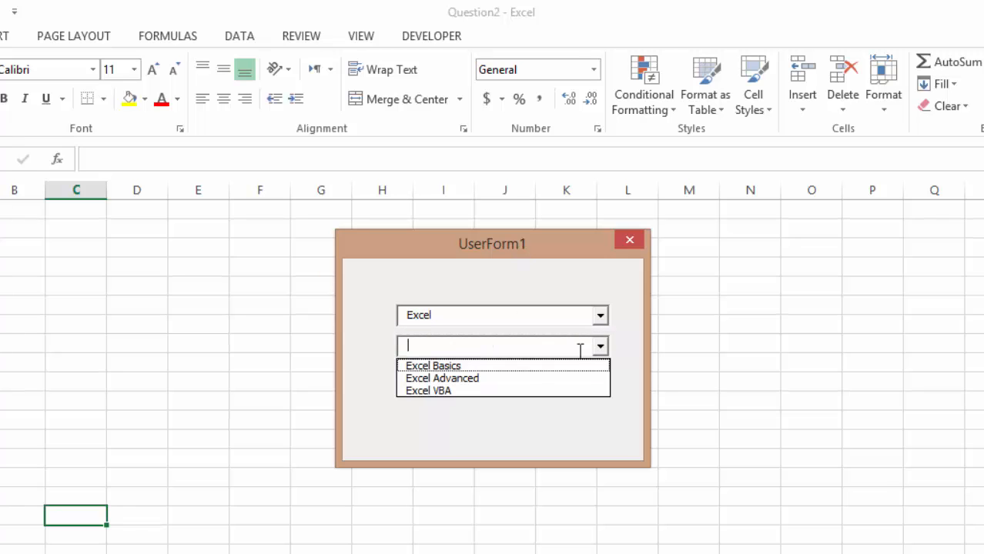
click(517, 349)
Pick Web Designing, then HTML as sub-course, then Basic Syntax as the topic
click(600, 315)
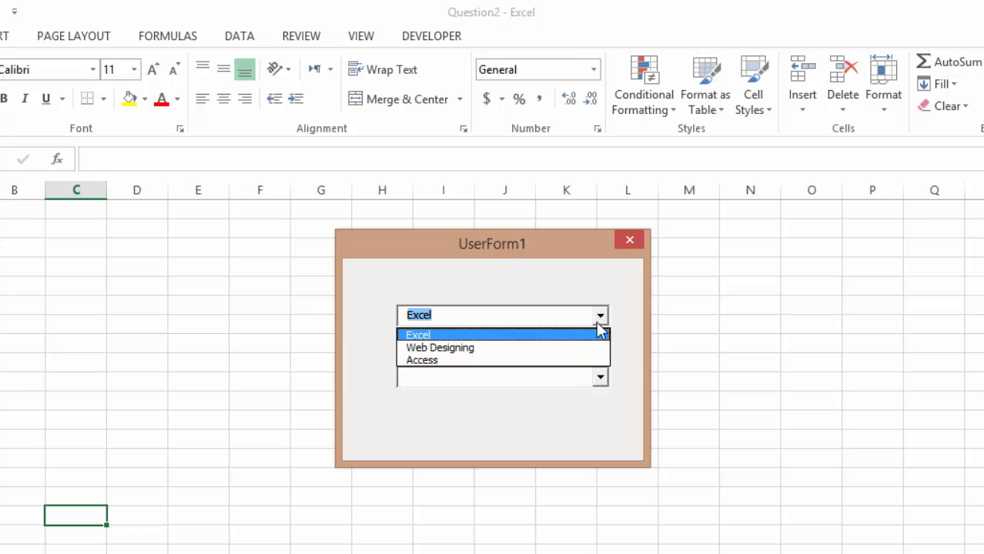
click(478, 348)
click(600, 347)
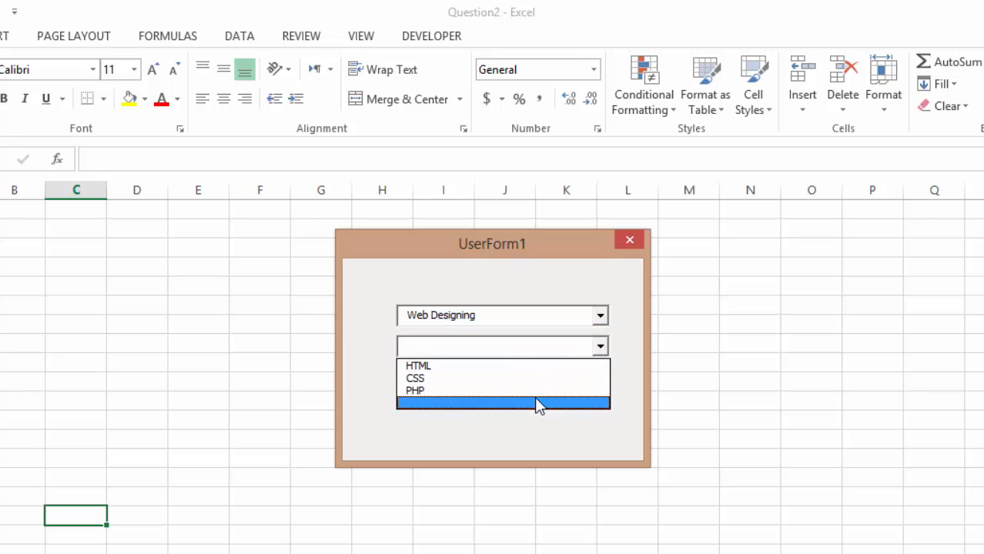
click(545, 441)
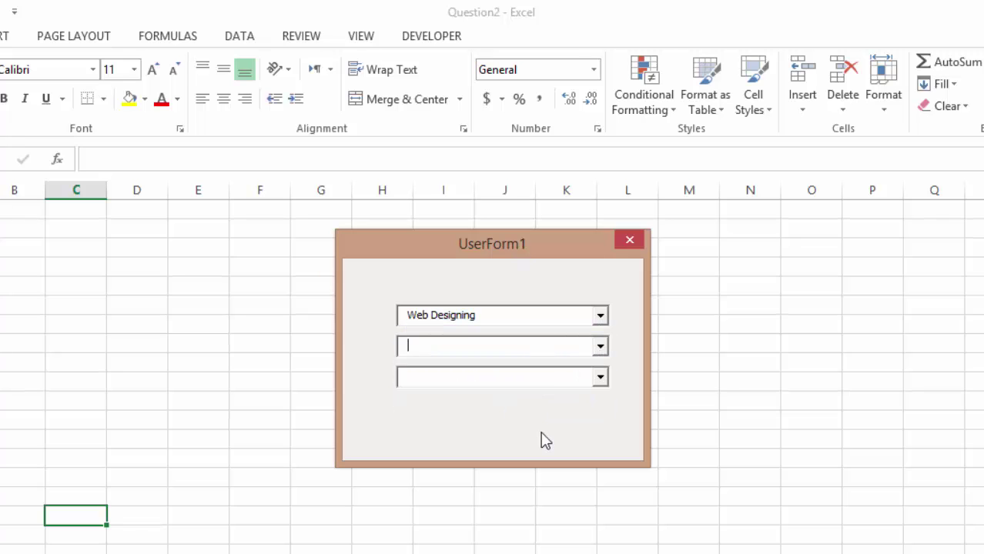
click(600, 377)
click(599, 346)
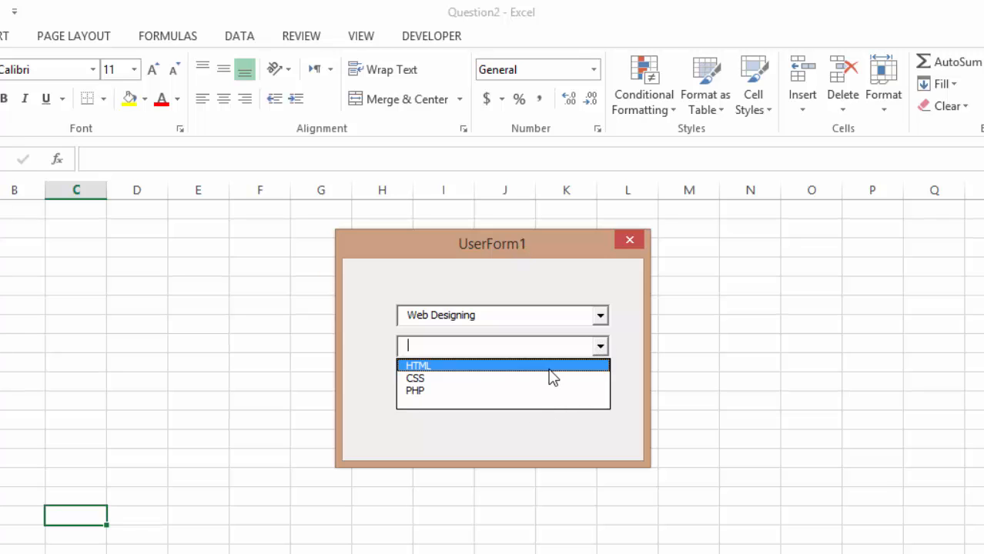
click(462, 364)
click(599, 379)
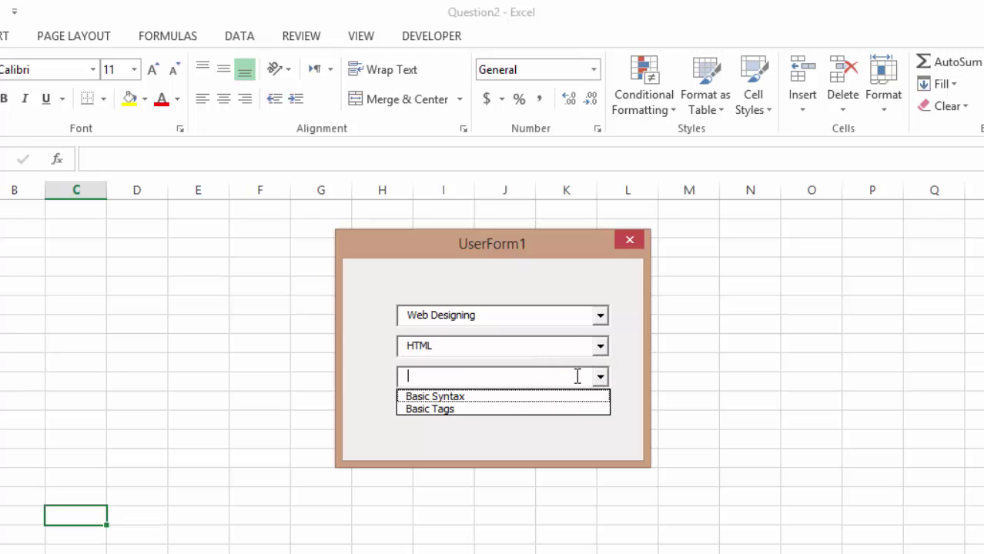
click(499, 398)
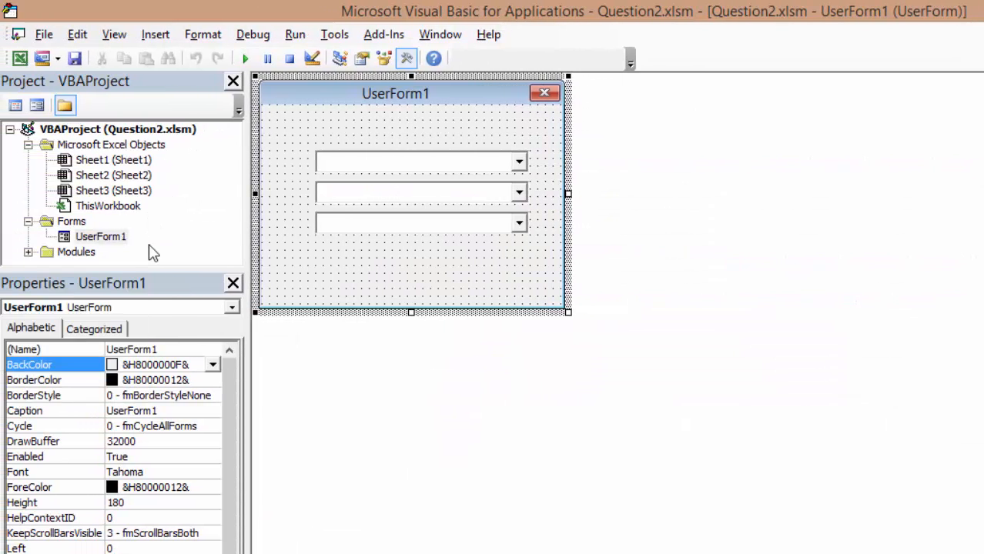
Insert a new UserForm into the project and name it Question2
click(100, 237)
right_click(100, 236)
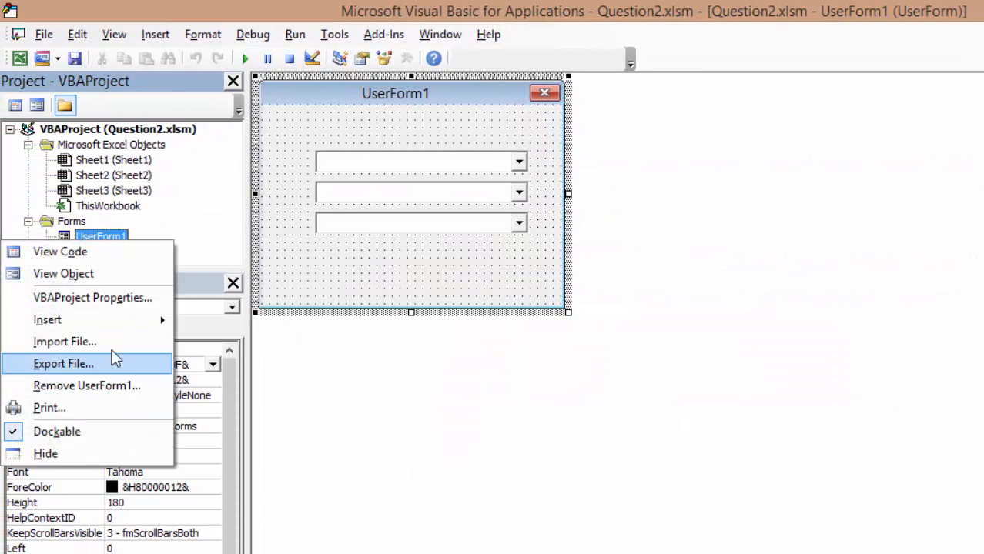
mouse_move(46, 320)
click(224, 320)
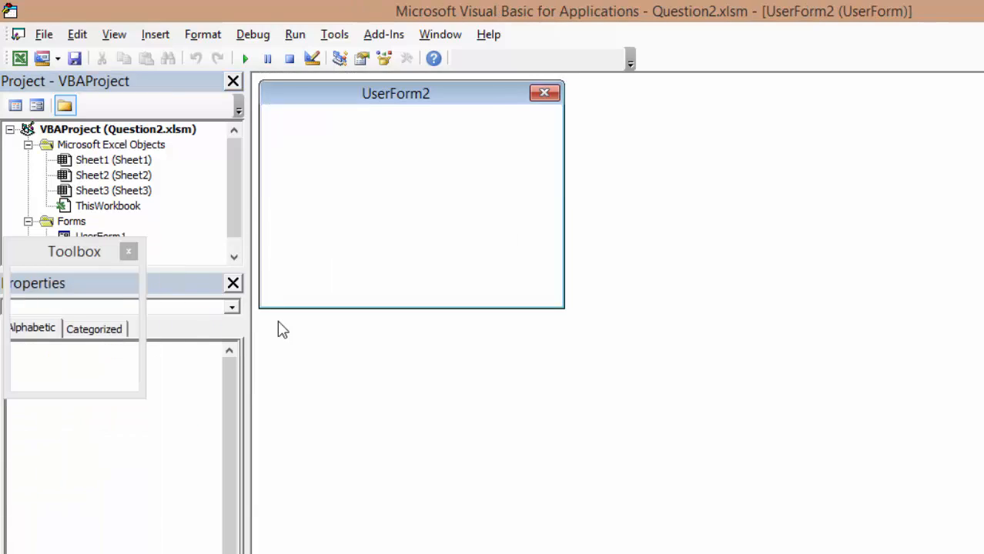
click(178, 350)
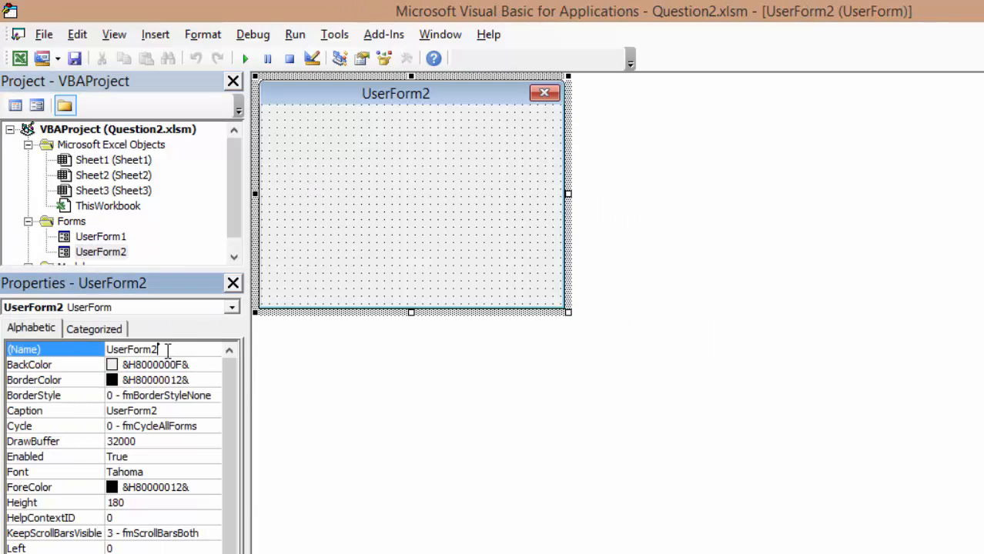
text(Question2)
key(Return)
scroll(232, 199, down, 1)
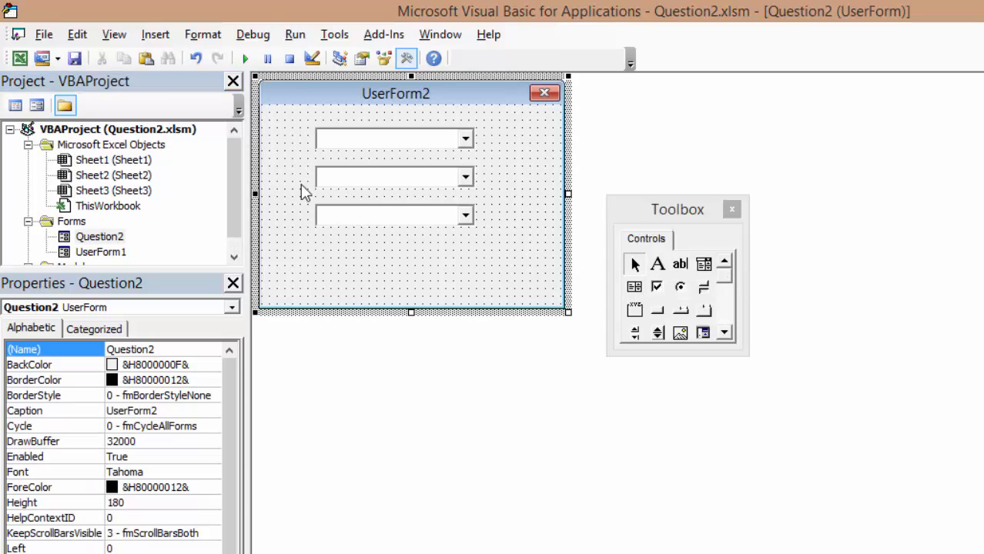
Rename the three combo boxes maintopic, subtopic and lasttopic
click(385, 139)
double_click(169, 350)
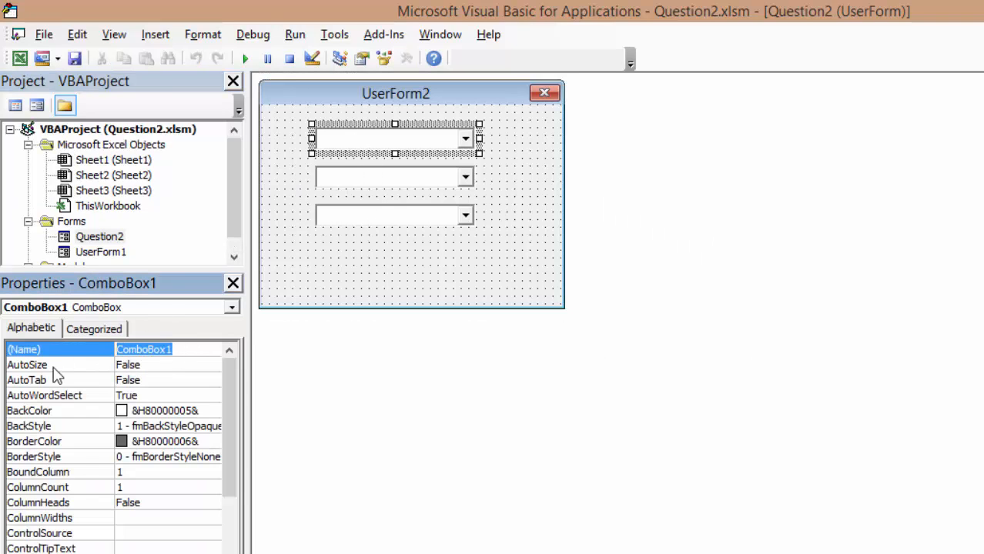
text(main)
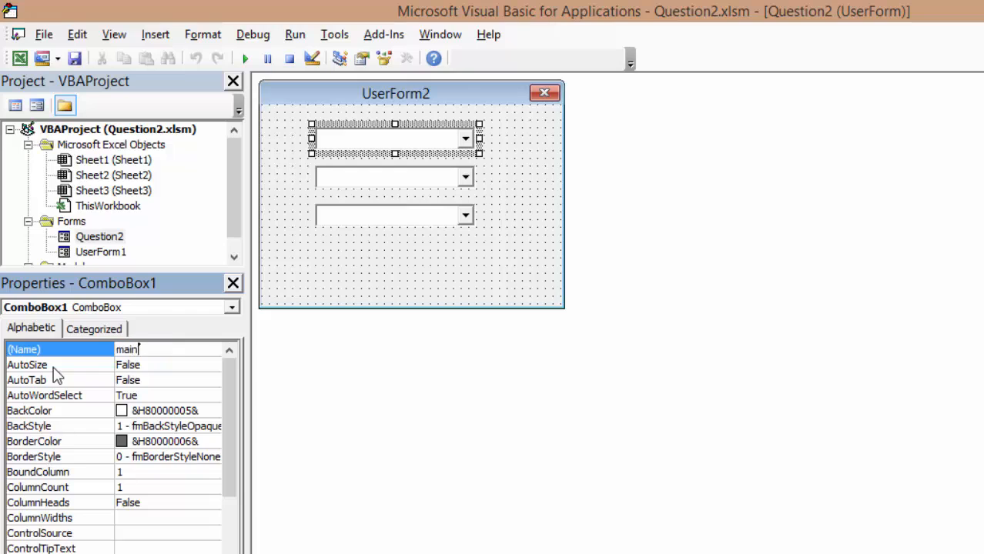
text(topic)
key(Return)
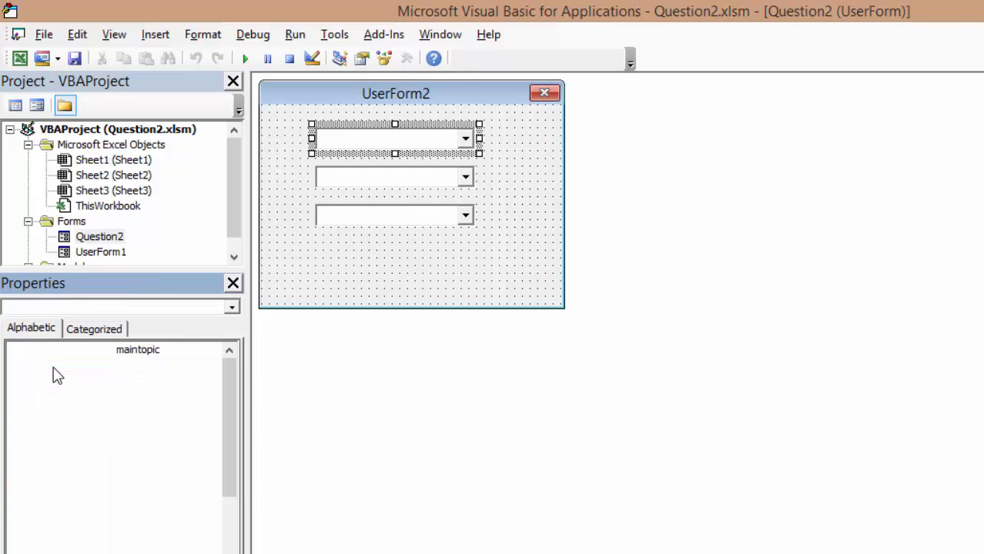
click(375, 182)
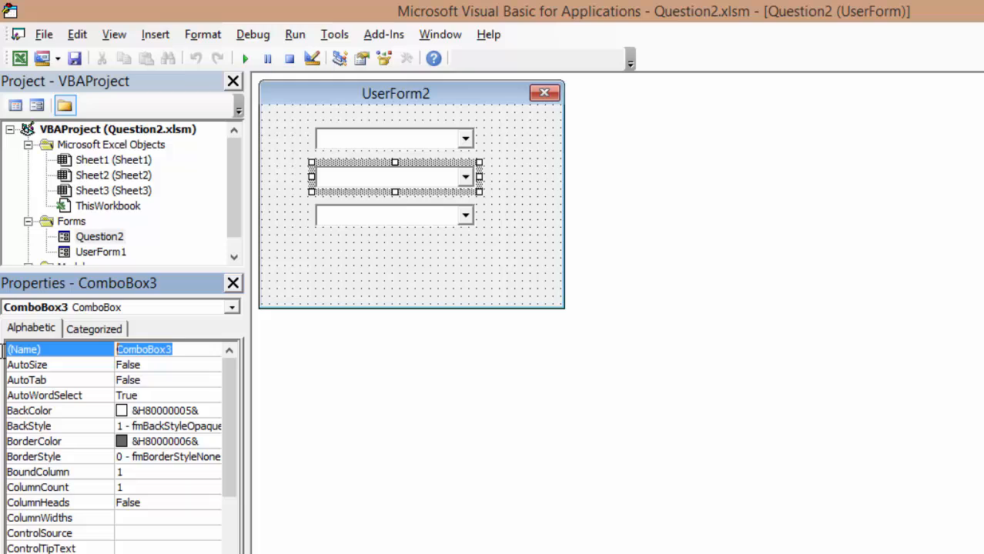
text(subtopic)
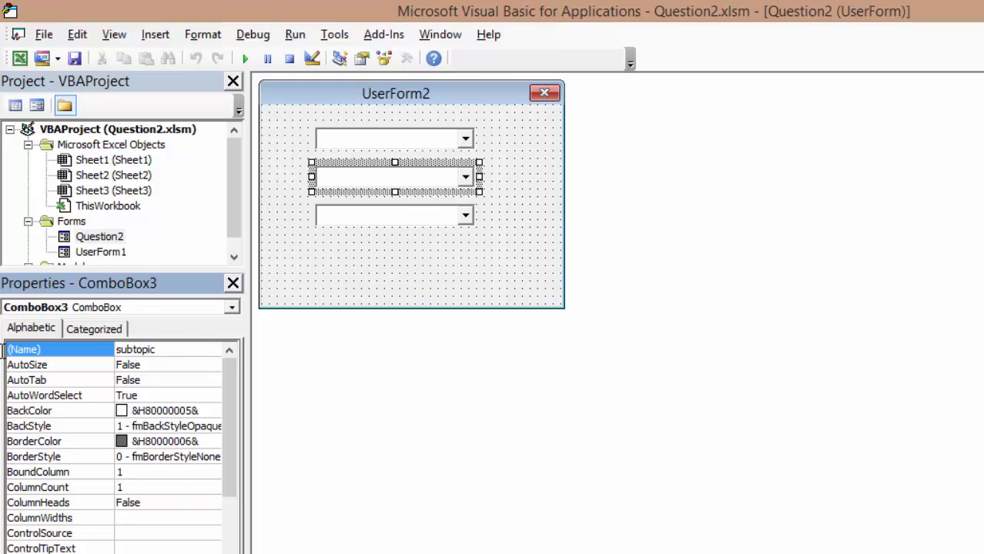
key(Return)
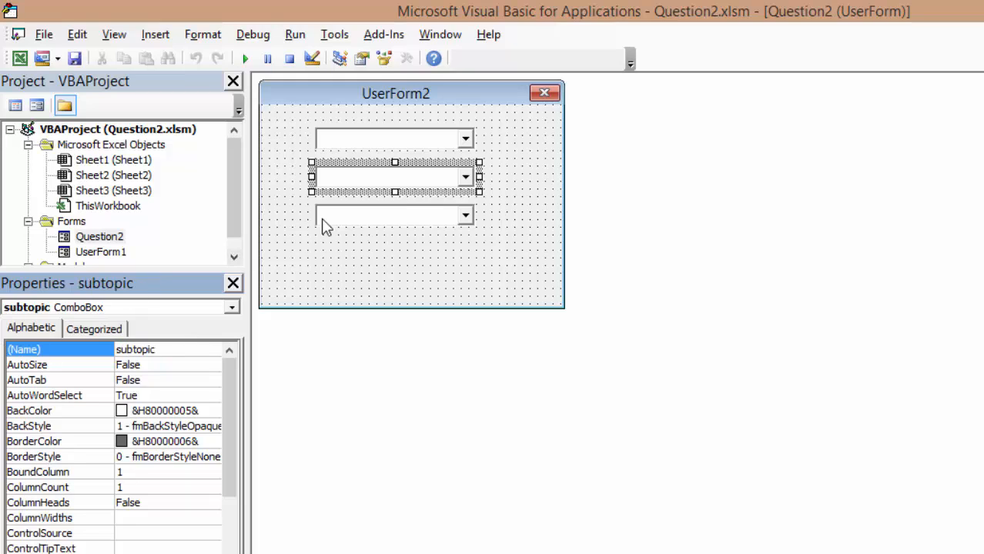
click(375, 218)
click(182, 349)
drag(195, 350, 4, 347)
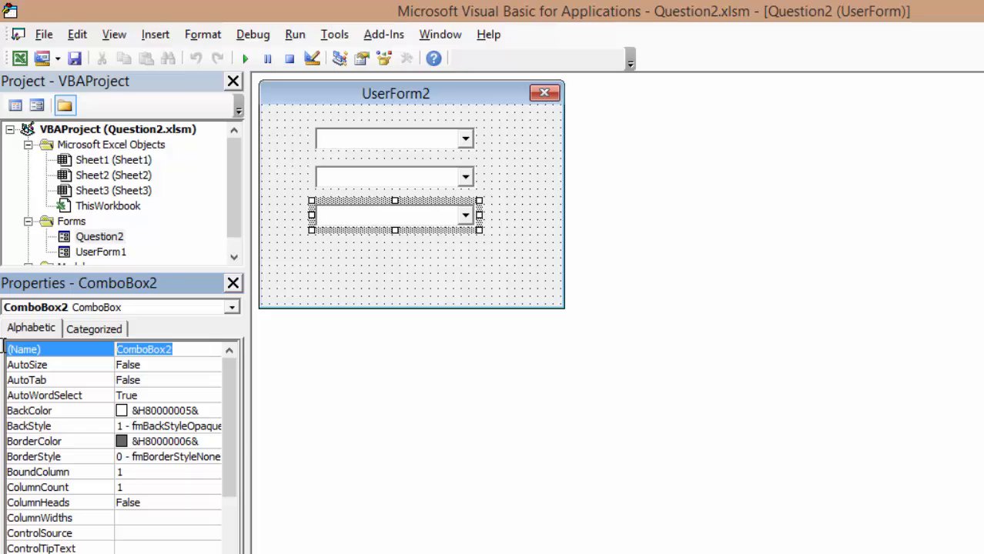
text(lasttop)
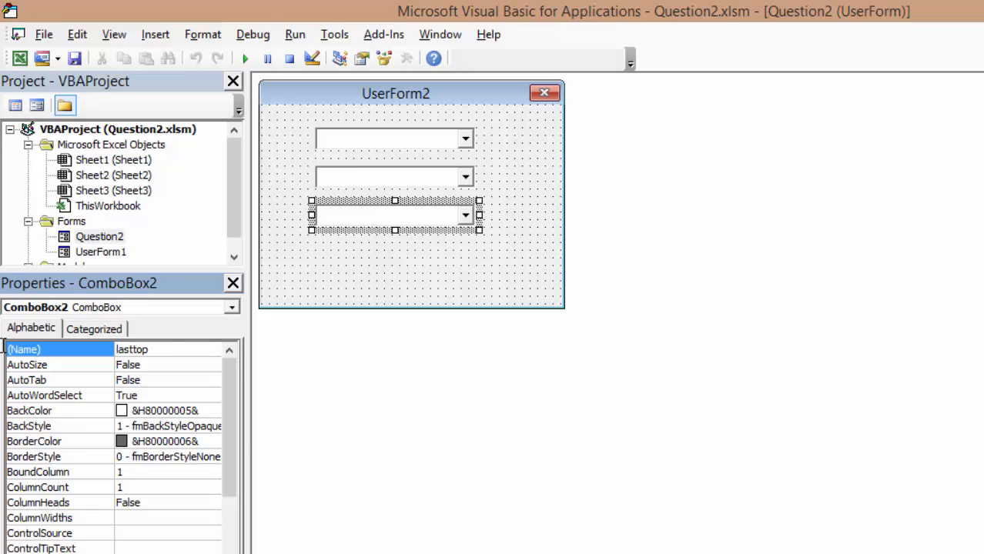
text(ic)
key(Return)
click(431, 262)
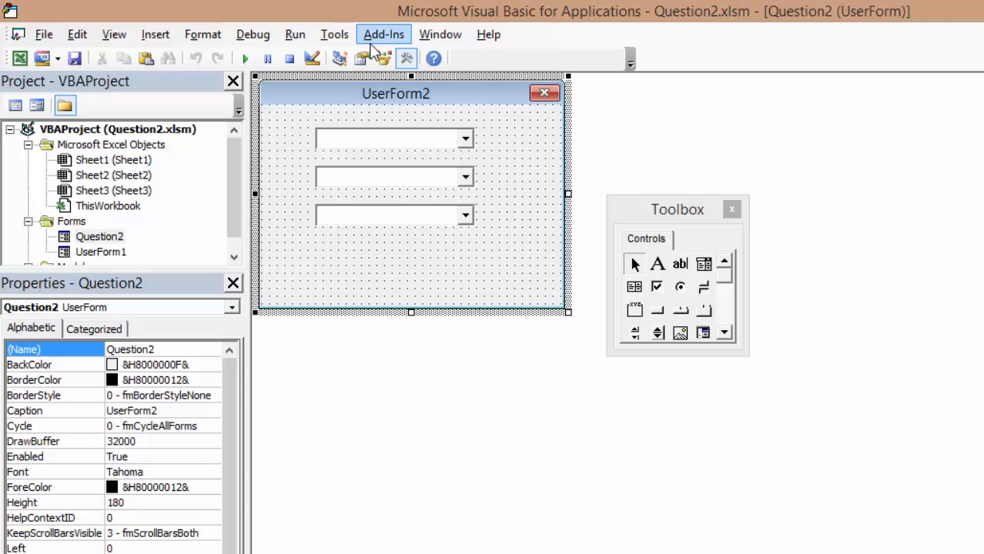
Switch to the Excel workbook and select the course names in A2:A4
key(alt+F11)
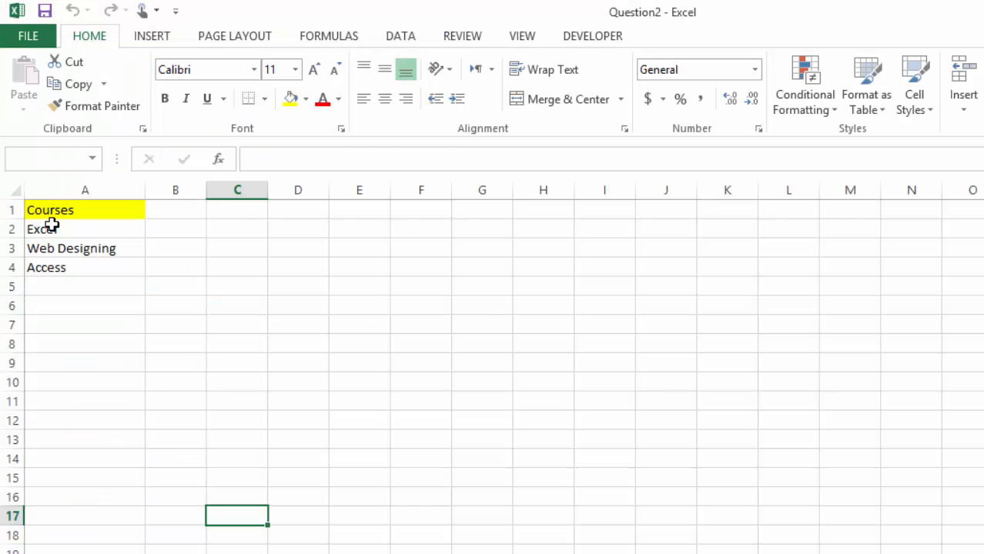
click(58, 212)
drag(63, 216, 63, 267)
click(69, 229)
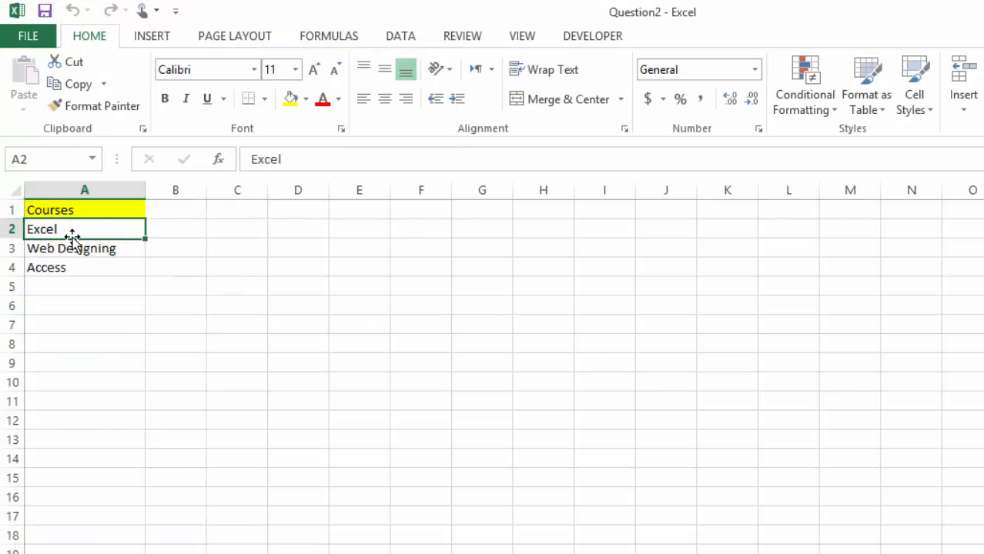
drag(63, 231, 63, 267)
In Name Manager, confirm the Courses name refers to A2:A4 and leave it unchanged
click(152, 36)
click(329, 35)
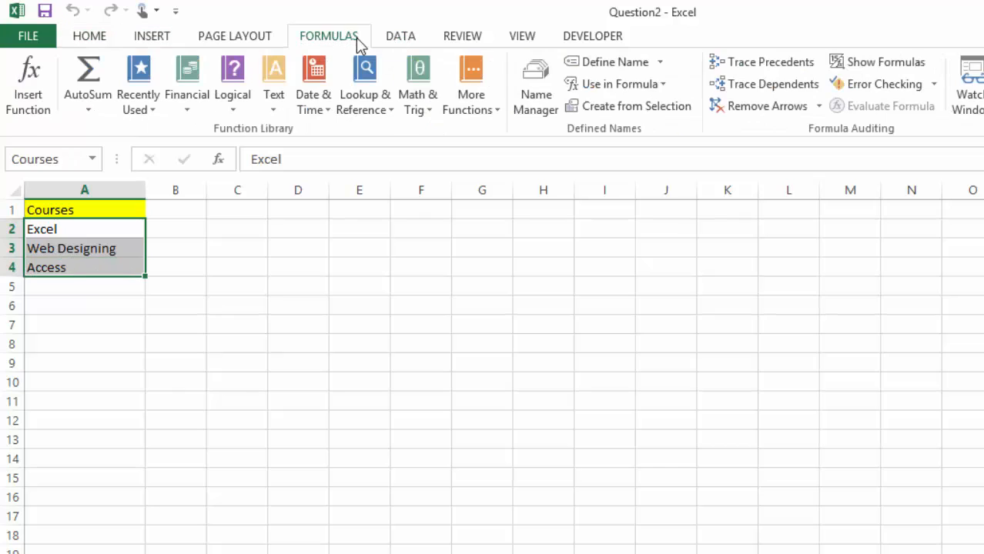
click(539, 93)
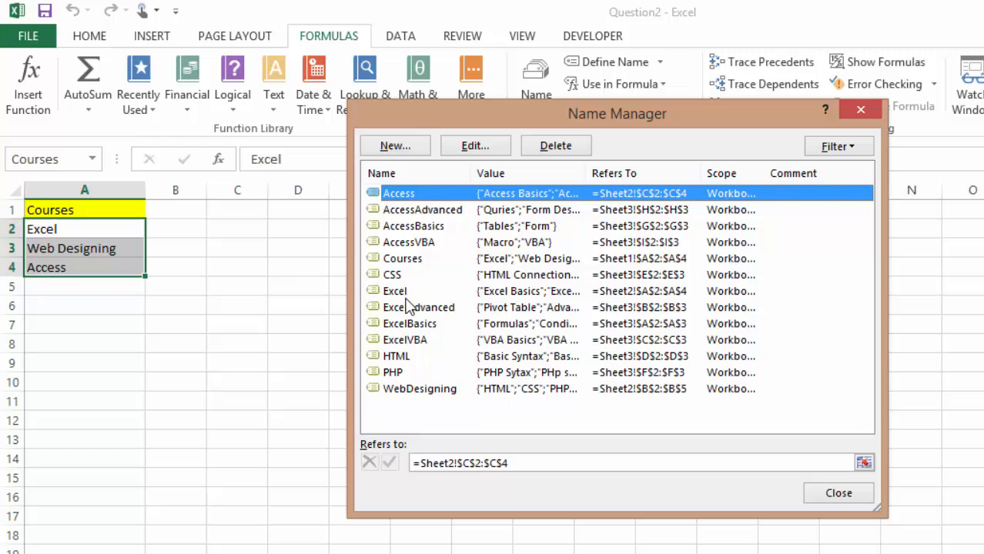
double_click(402, 259)
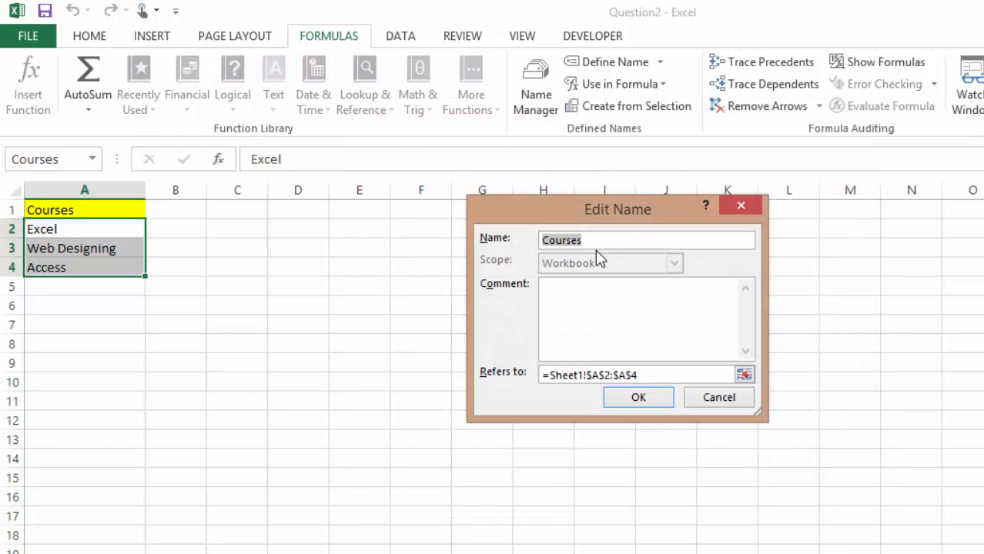
click(674, 375)
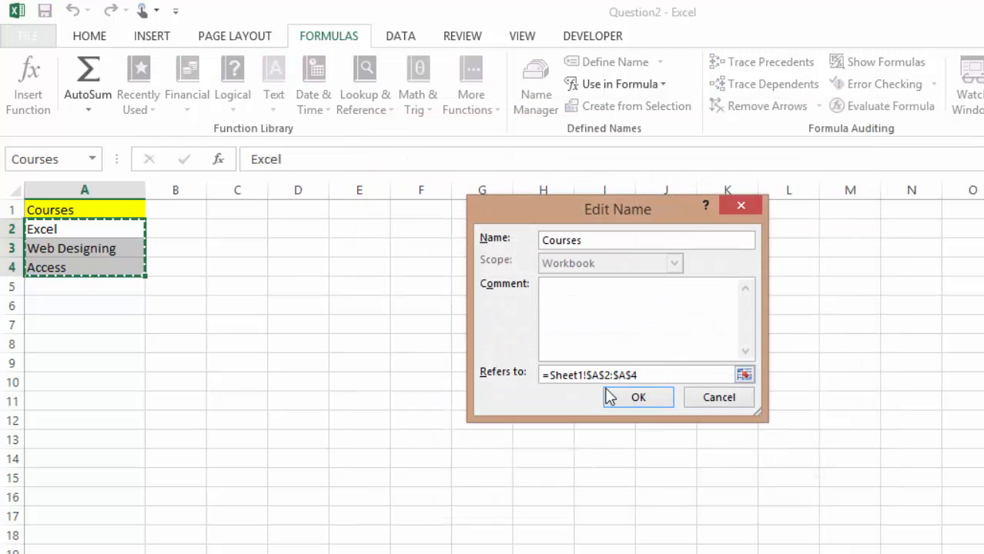
click(639, 400)
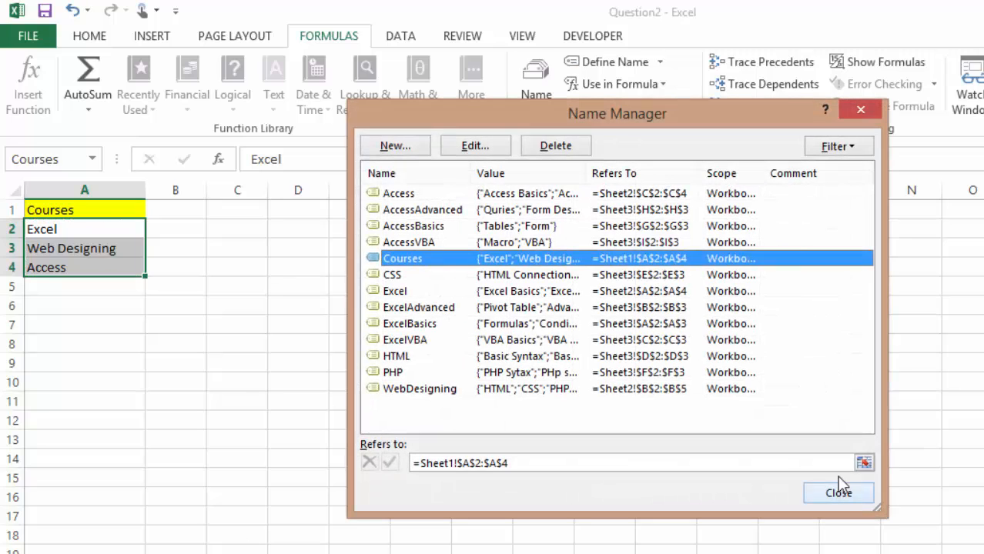
click(838, 495)
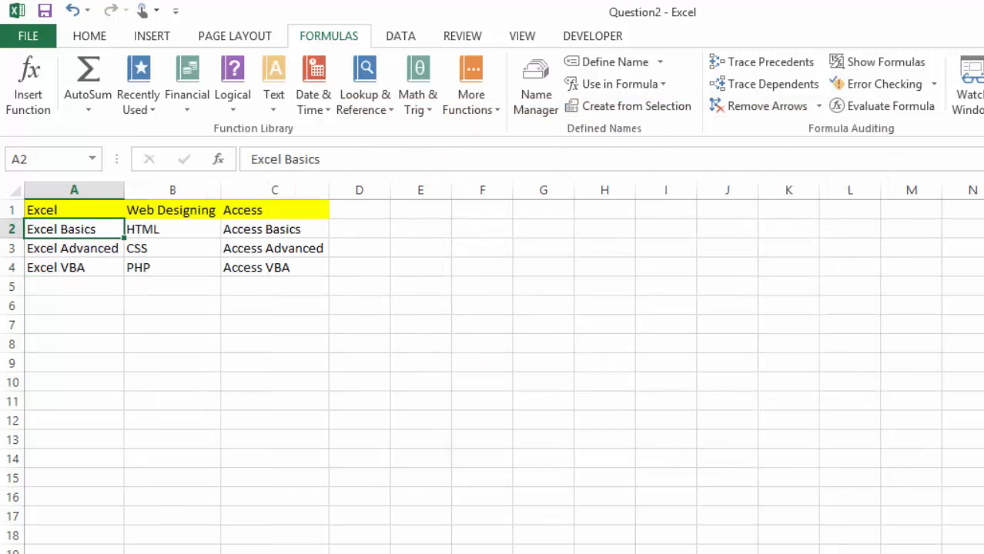
Select the Excel sub-course cells and verify the Excel name's Refers to range in Name Manager
drag(74, 230, 77, 268)
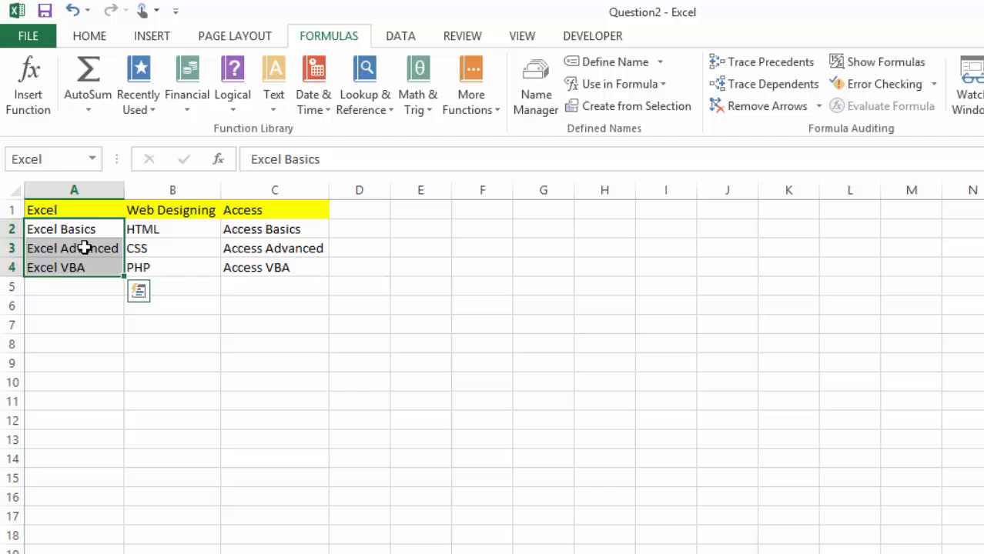
click(536, 85)
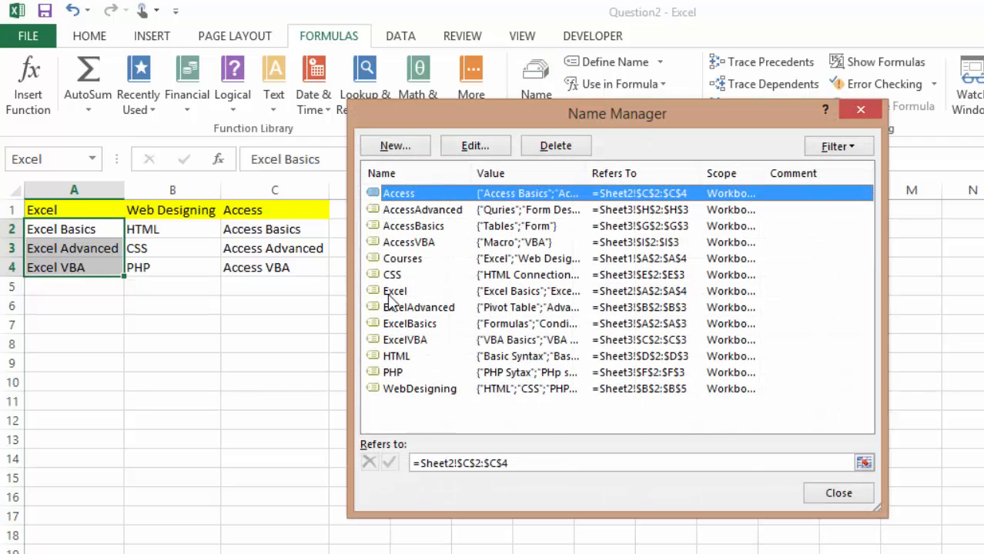
double_click(395, 291)
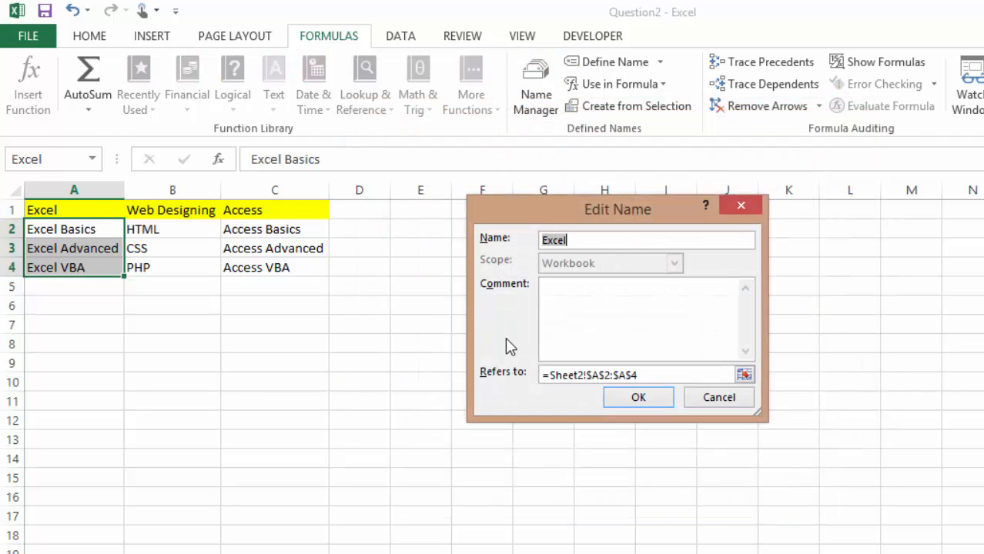
click(647, 375)
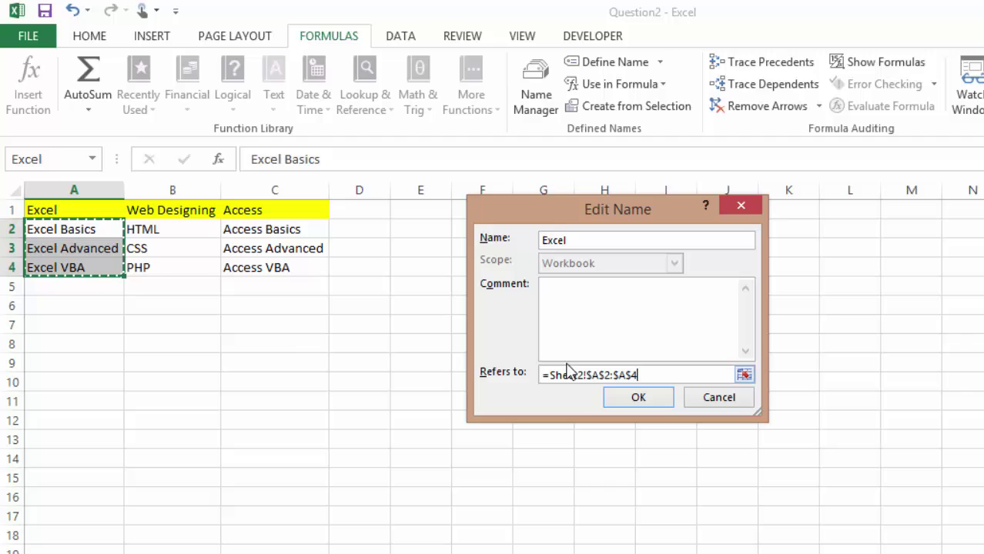
click(638, 398)
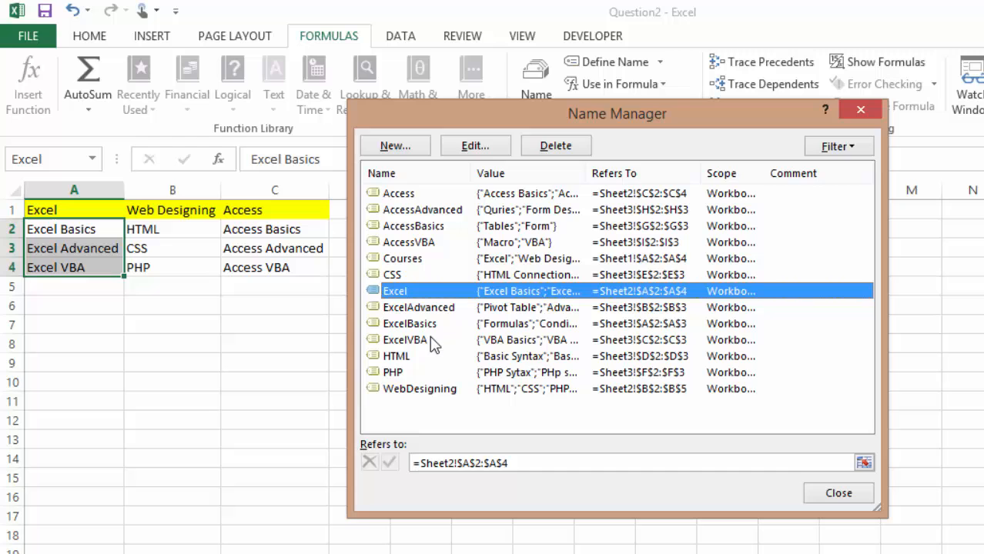
Verify the WebDesigning and Access names' ranges, cancel without changes and close Name Manager
click(424, 387)
double_click(424, 388)
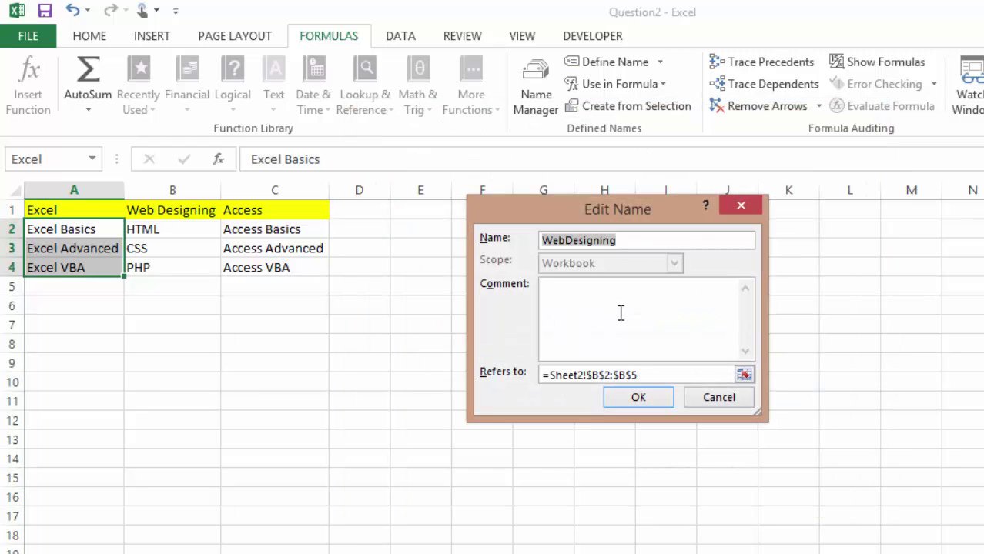
click(649, 375)
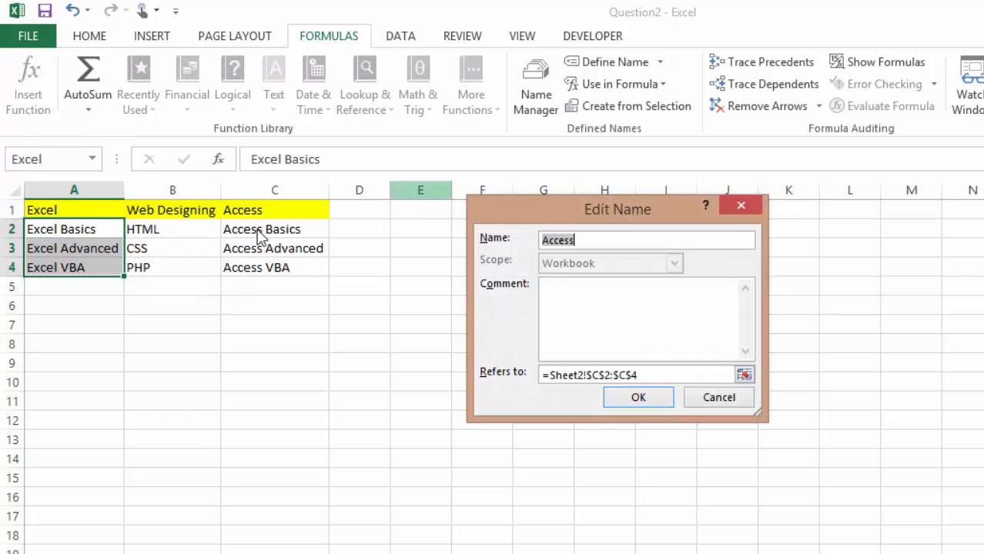
click(655, 375)
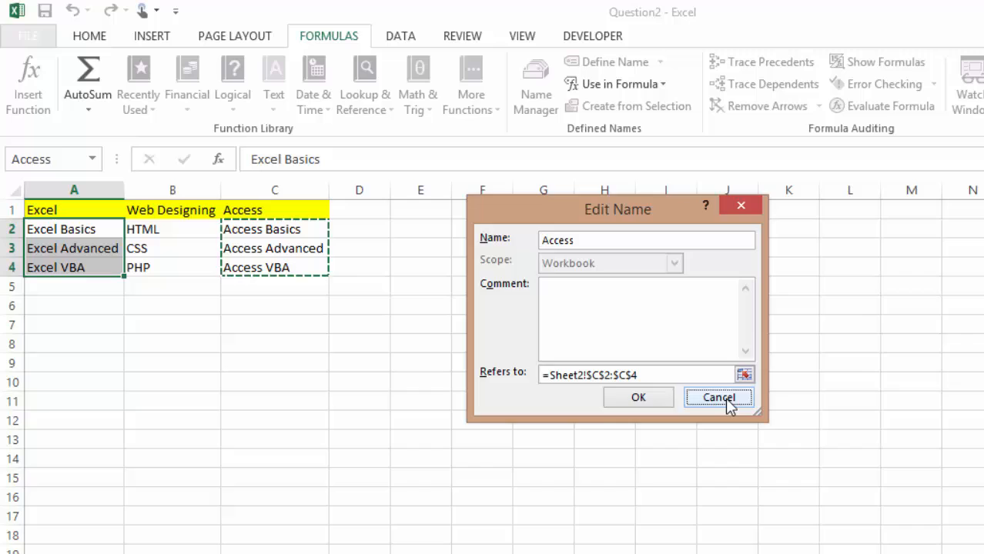
click(719, 398)
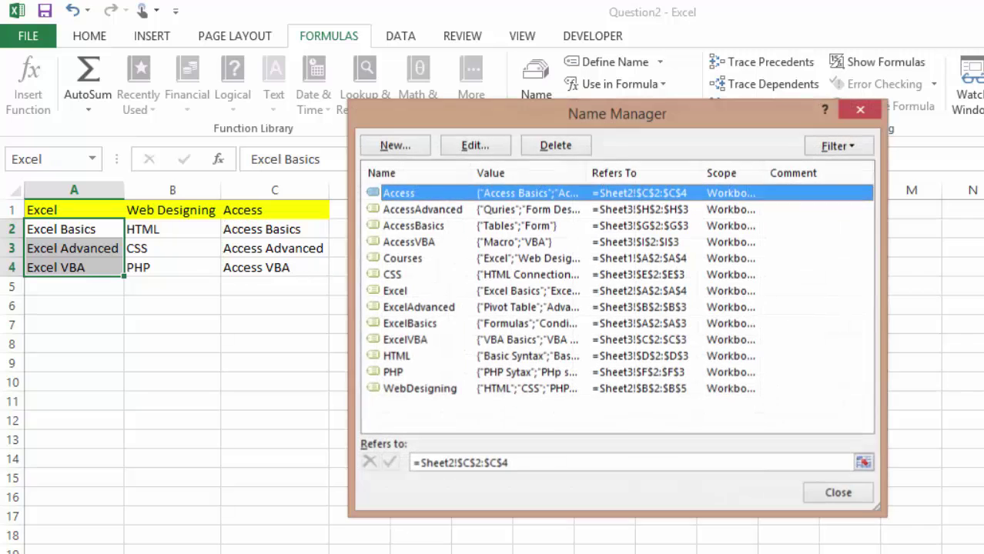
click(838, 493)
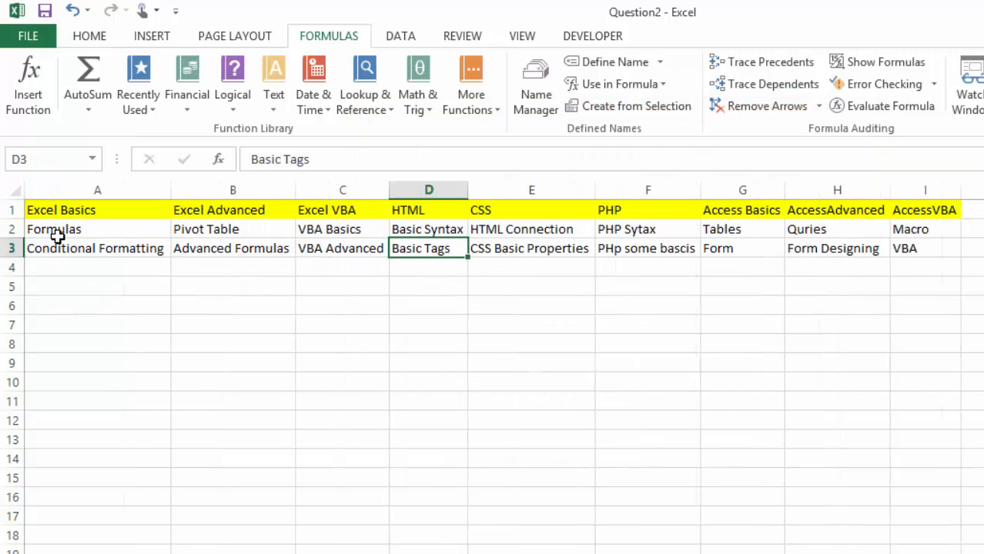
Verify in Name Manager that ExcelBasics refers to Sheet3!$A$2:$A$3 (Formulas, Conditional Formatting)
drag(54, 229, 93, 248)
click(536, 87)
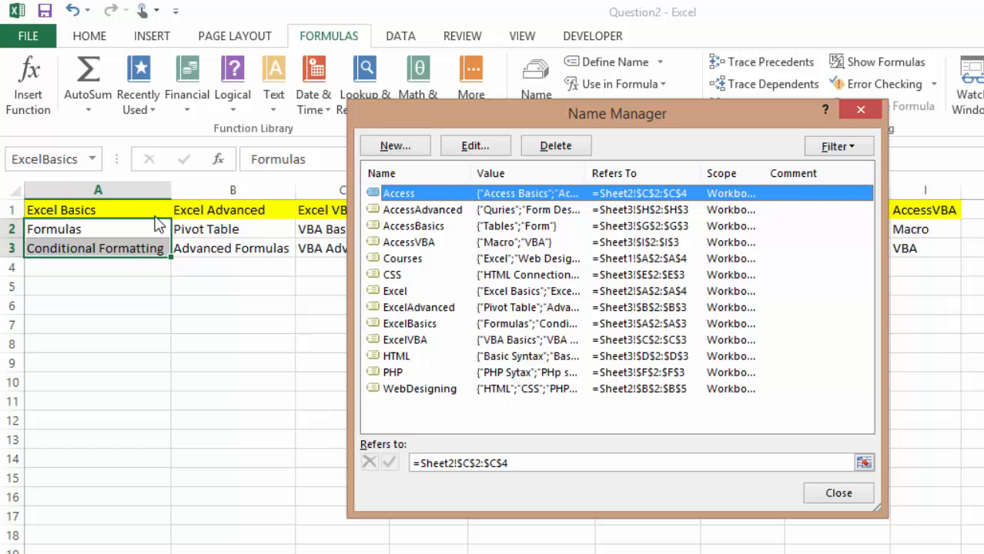
double_click(410, 324)
click(643, 375)
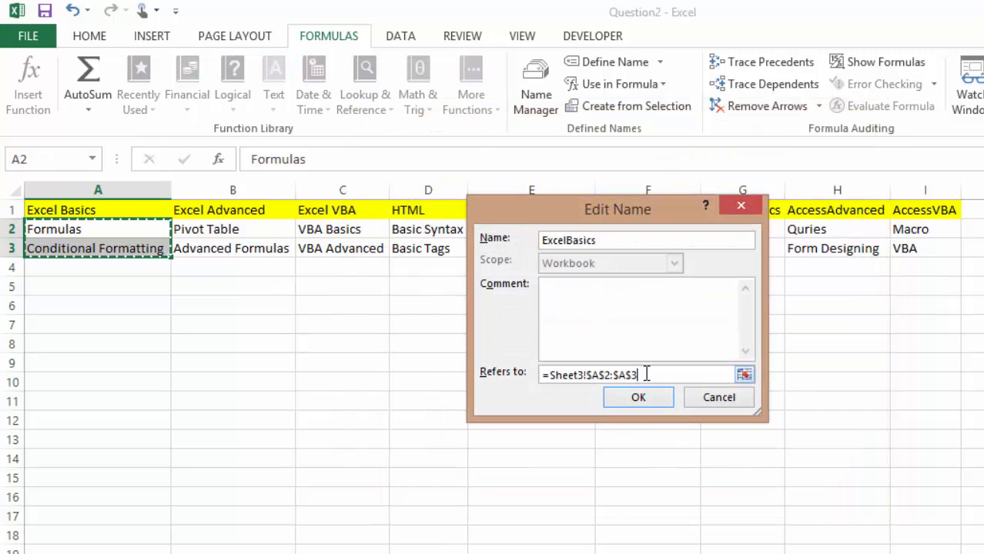
click(639, 397)
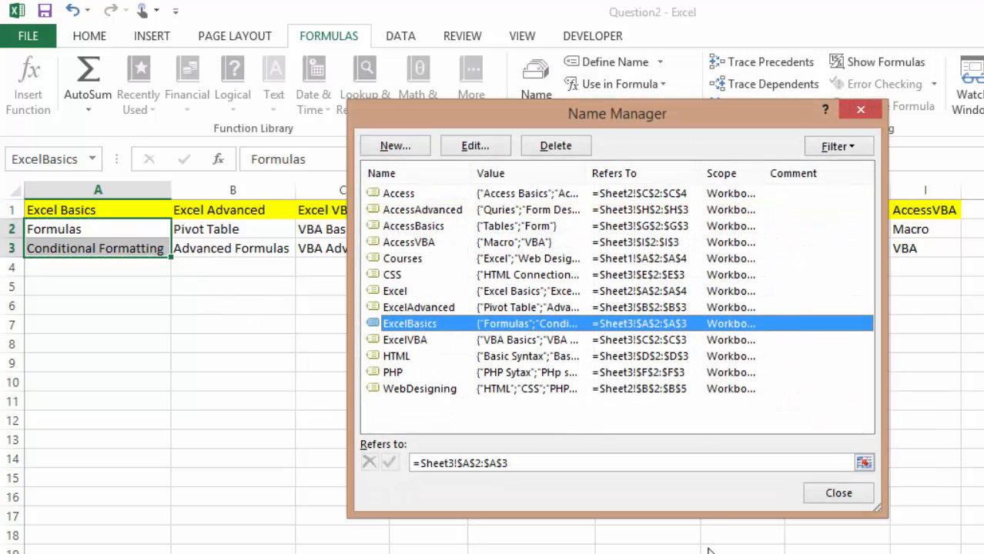
click(838, 493)
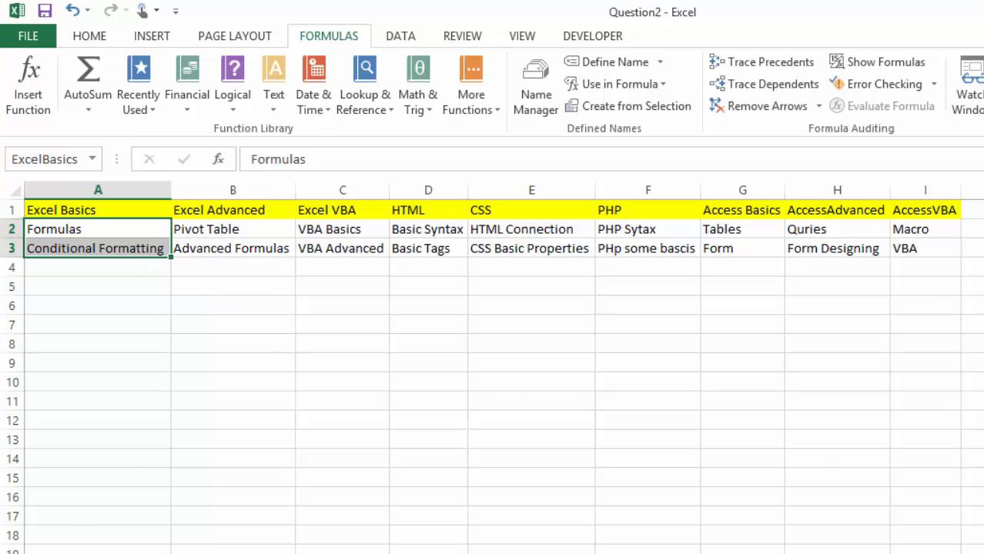
Switch to the sheet listing Courses: Excel, Web Designing, Access
click(115, 539)
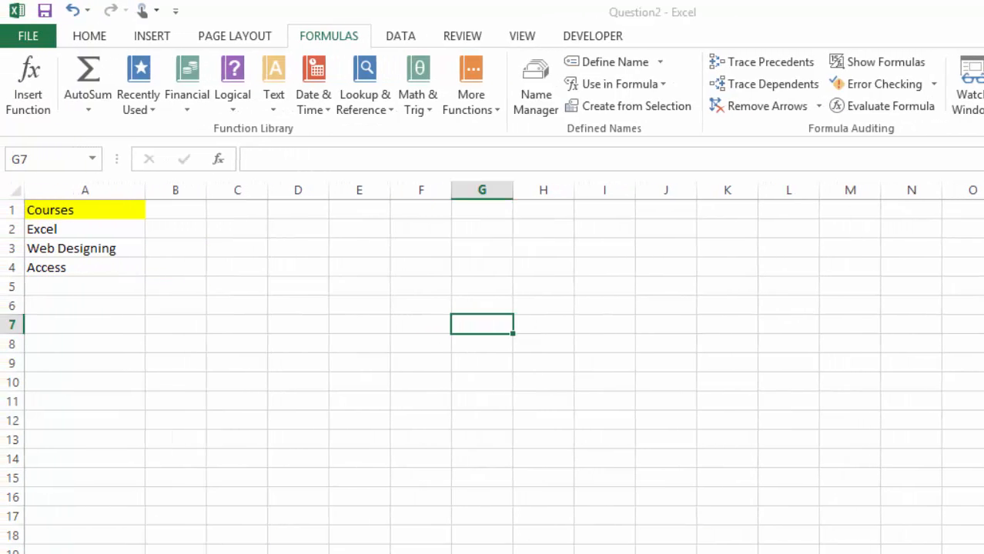
In the VBA editor, set the maintopic combo box's RowSource property to courses
key(alt+F11)
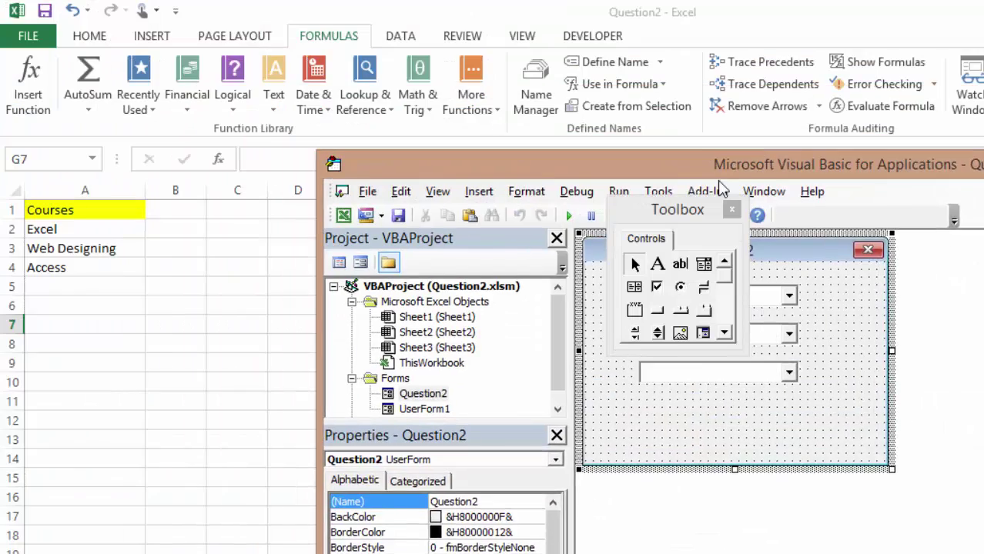
drag(380, 23, 599, 153)
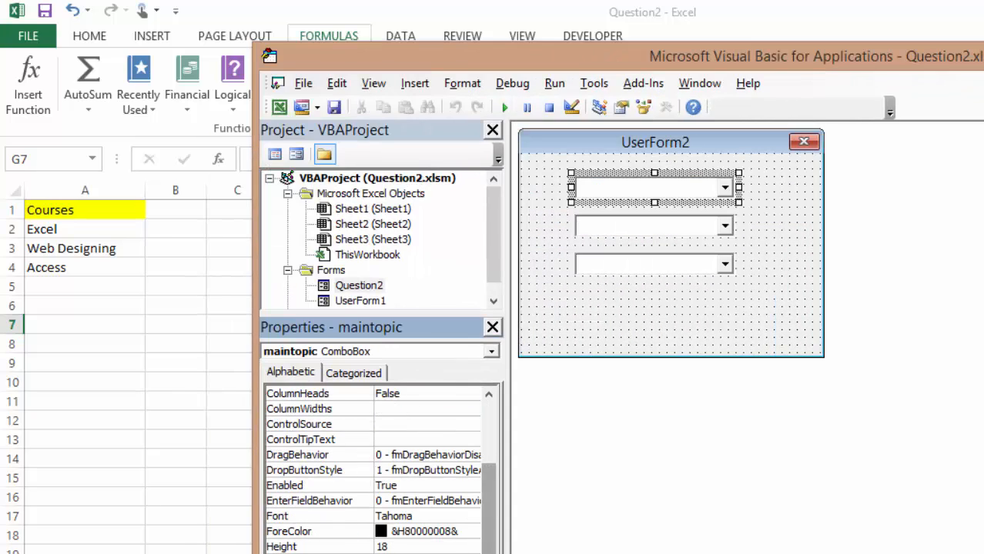
drag(488, 493, 488, 539)
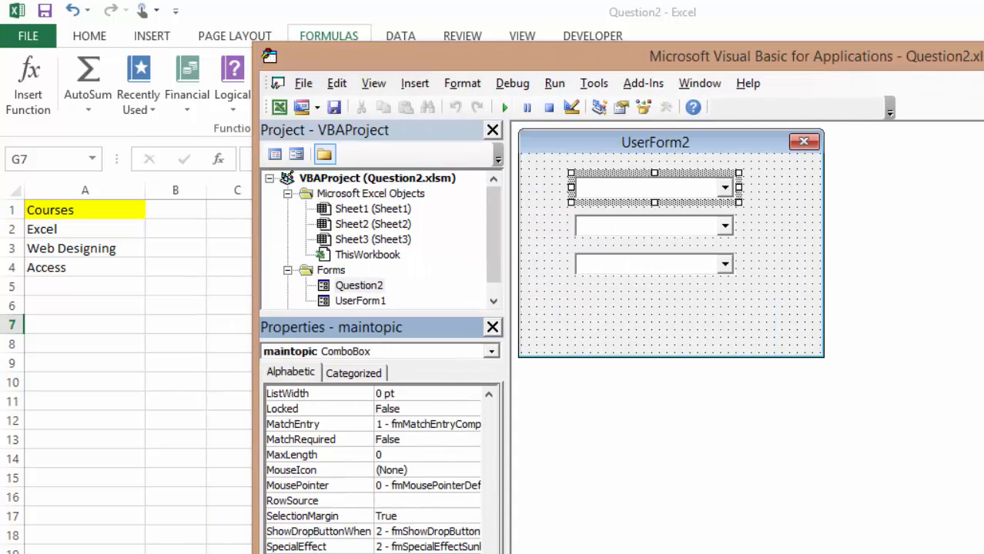
click(420, 501)
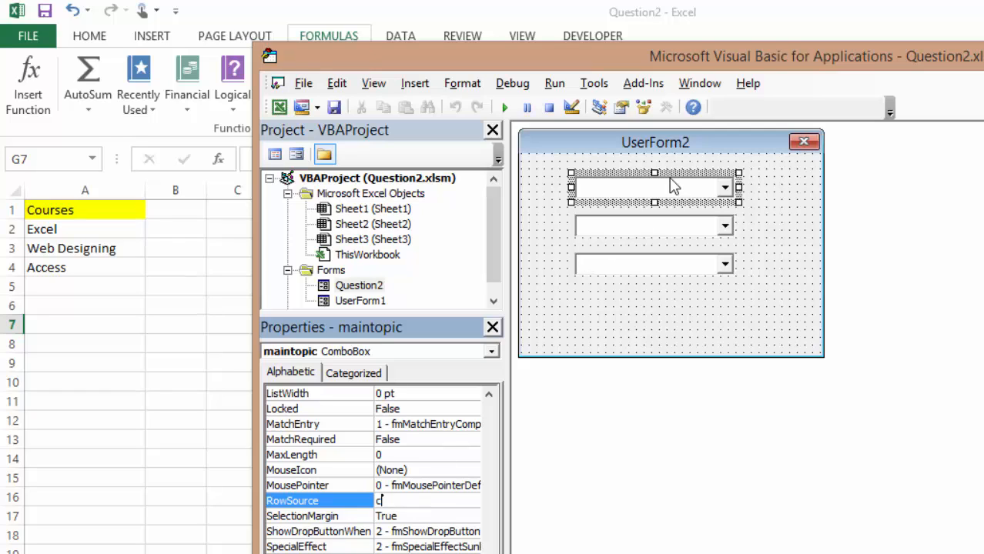
Run the form, check the first dropdown lists the courses, then close it
click(784, 224)
click(732, 199)
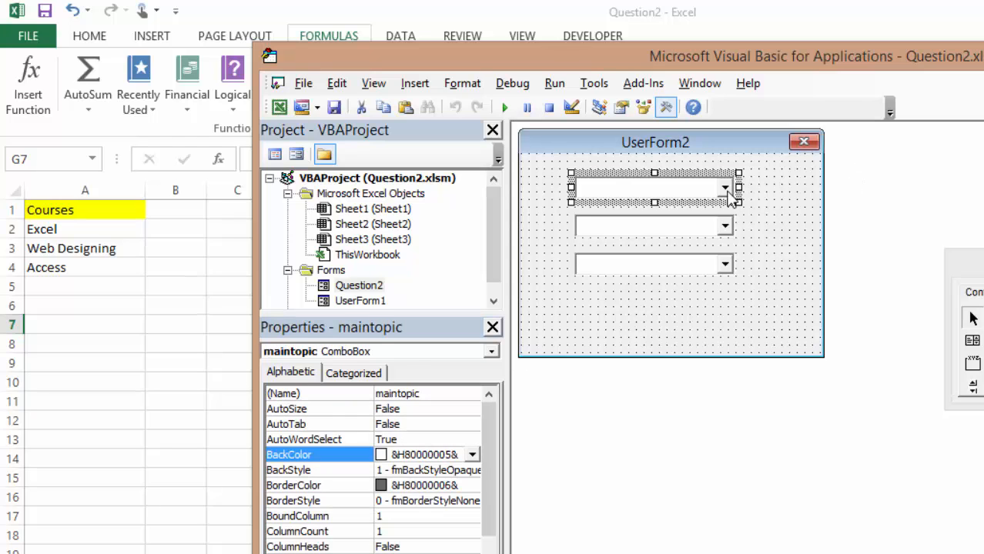
click(725, 188)
click(759, 263)
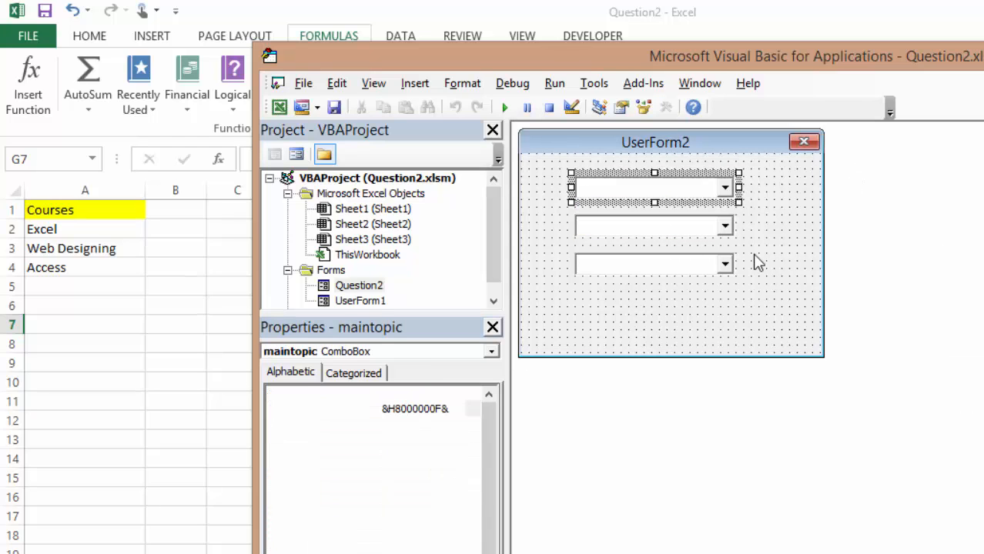
click(505, 108)
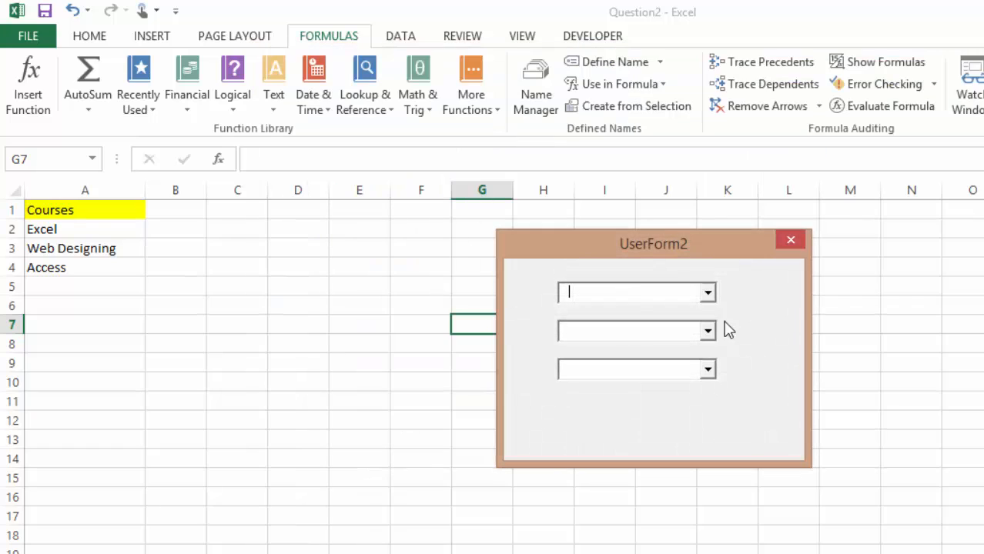
click(707, 293)
click(707, 293)
click(791, 241)
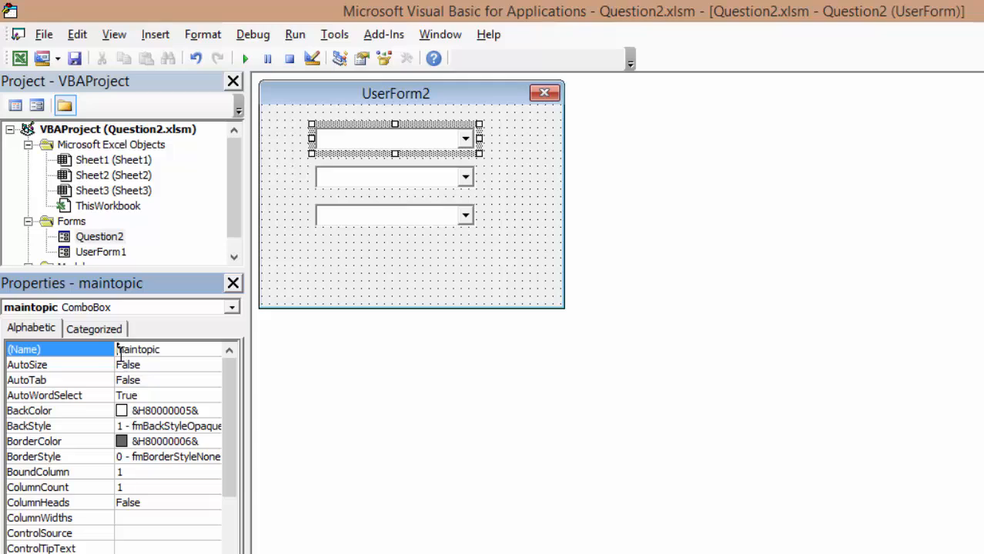
text(cb)
Rename the combo boxes to cbmaintopic, cbsubtopic and cblasttopic
key(Return)
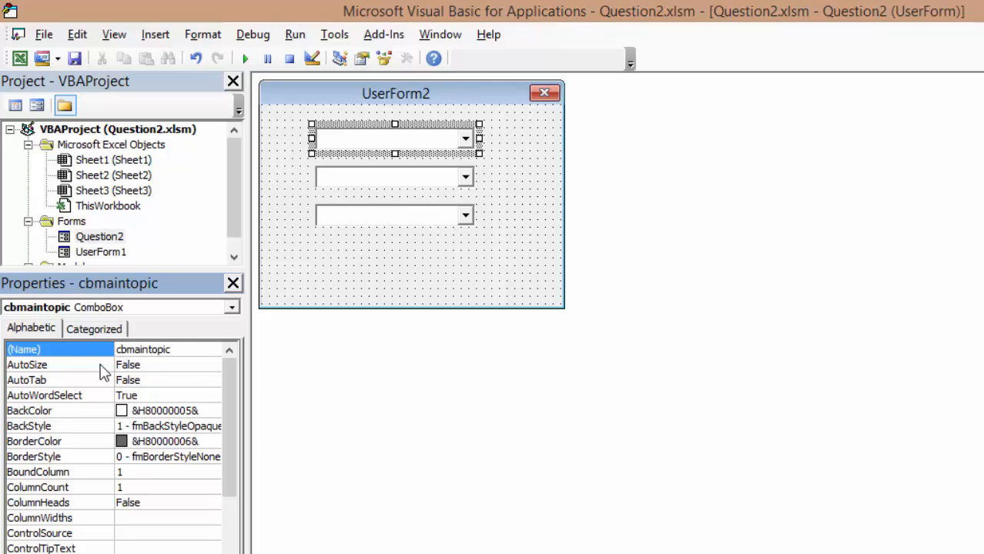
click(346, 184)
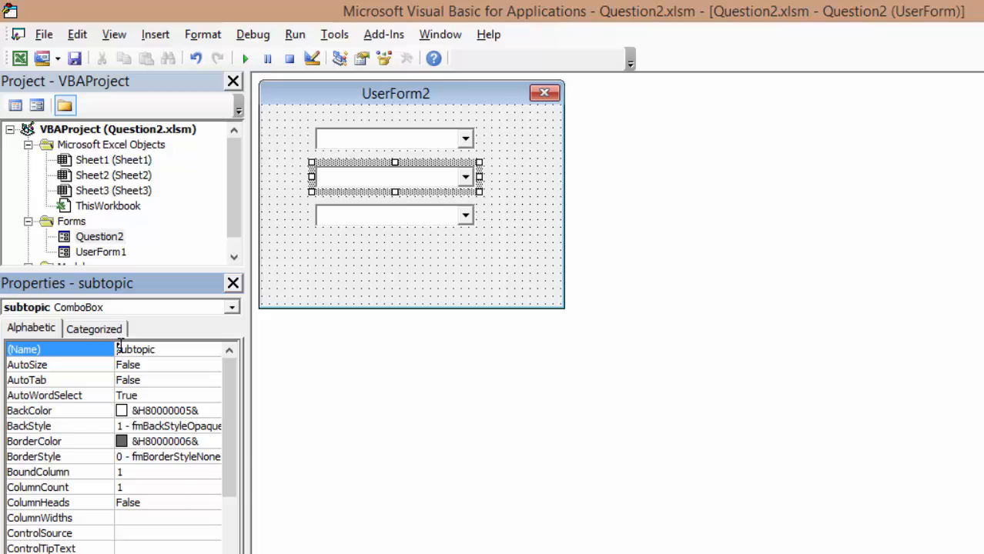
text(cb)
key(Return)
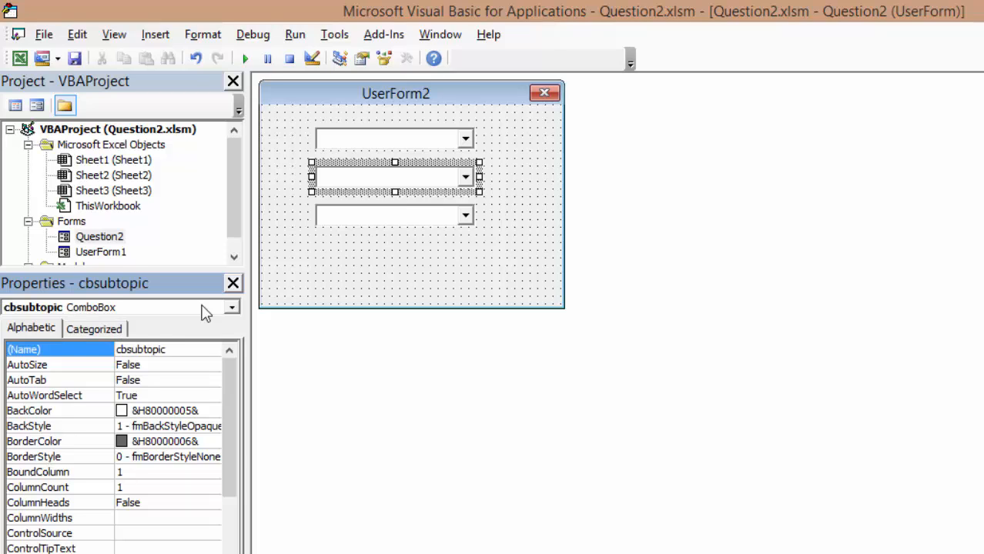
click(346, 223)
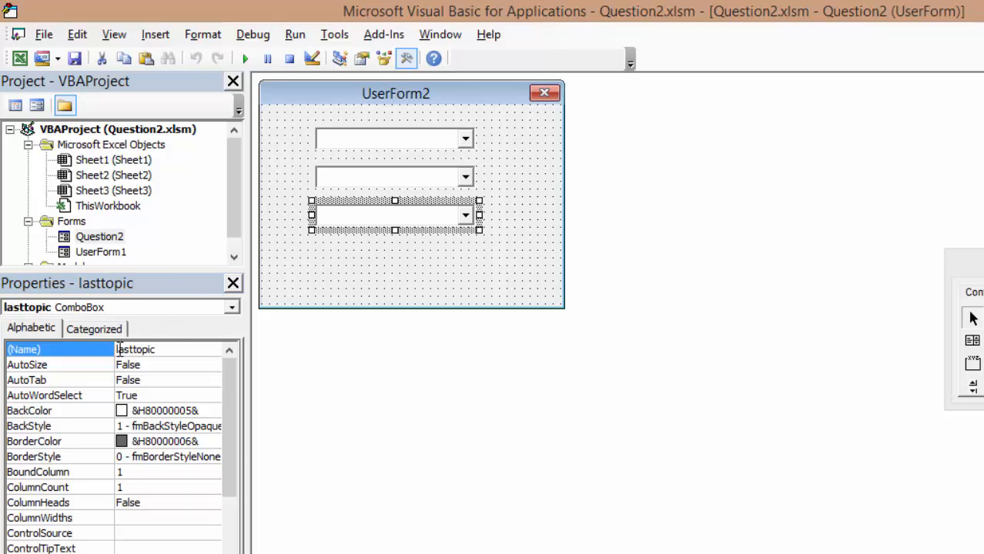
click(120, 350)
text(cb)
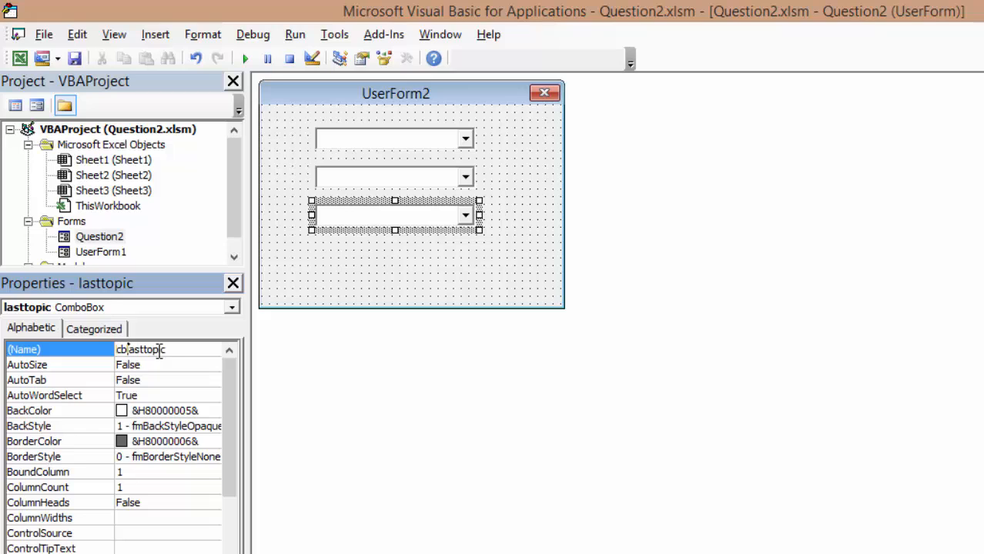
key(Return)
In cbmaintopic_Change, write a Select Case on cbmaintopic with its End Select
double_click(334, 151)
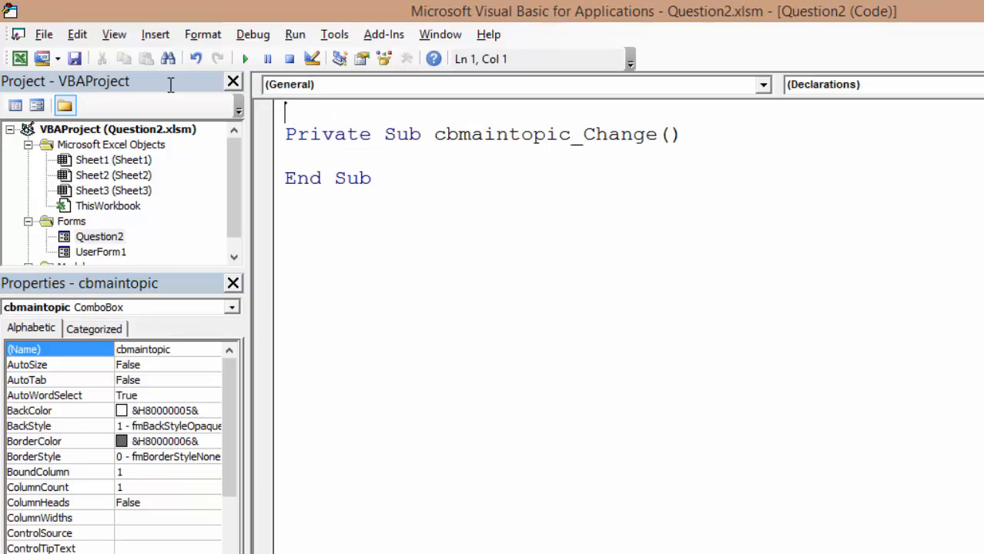
key(Up)
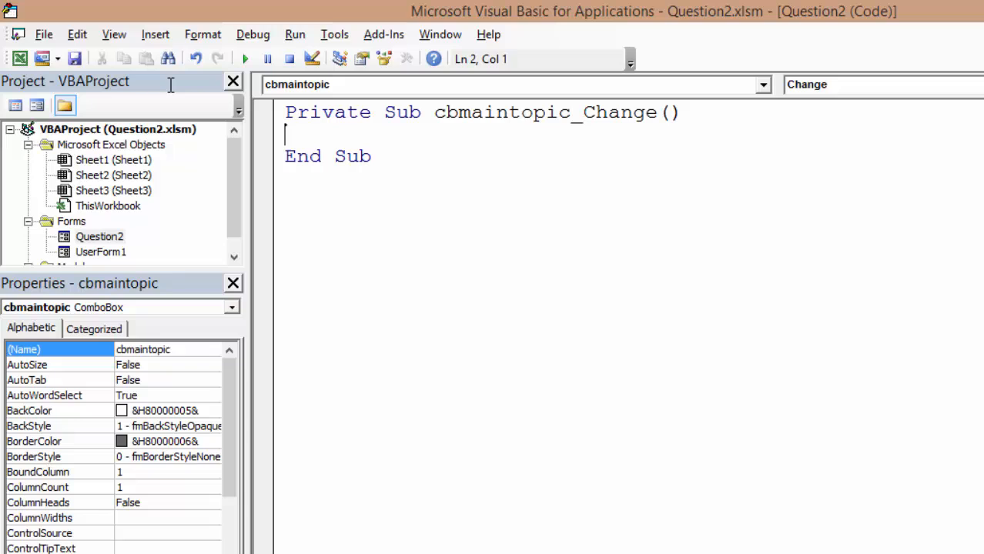
text(select cas)
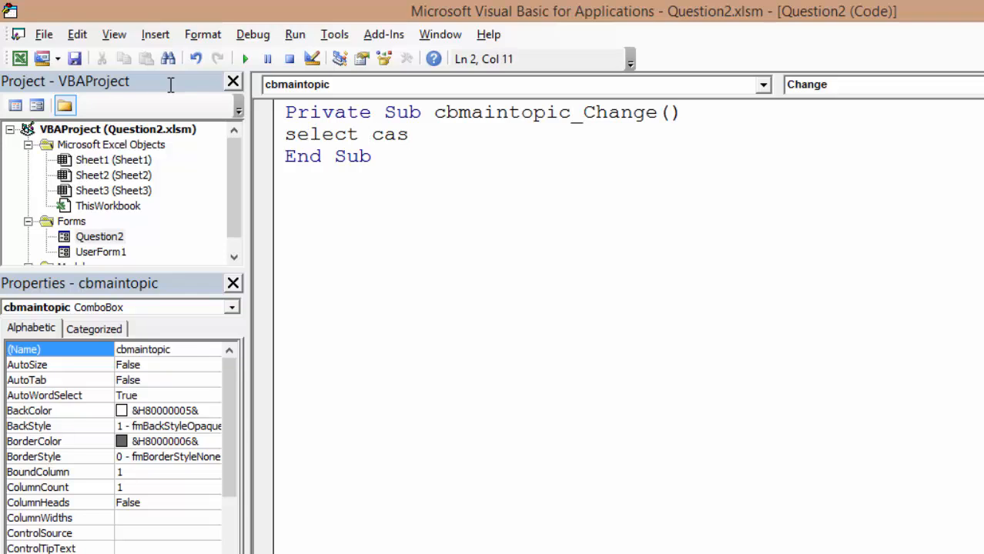
text(e cb)
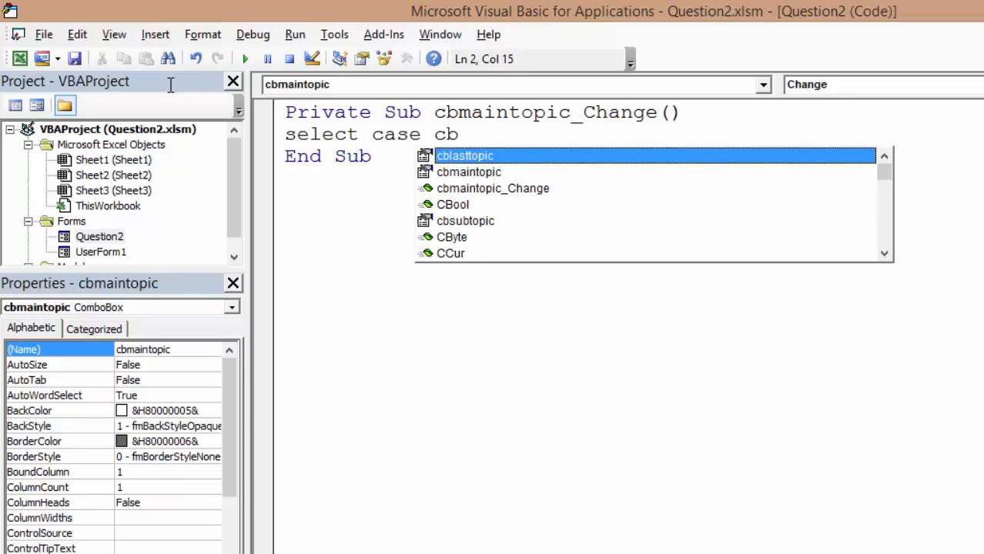
text(maintopic)
key(Return)
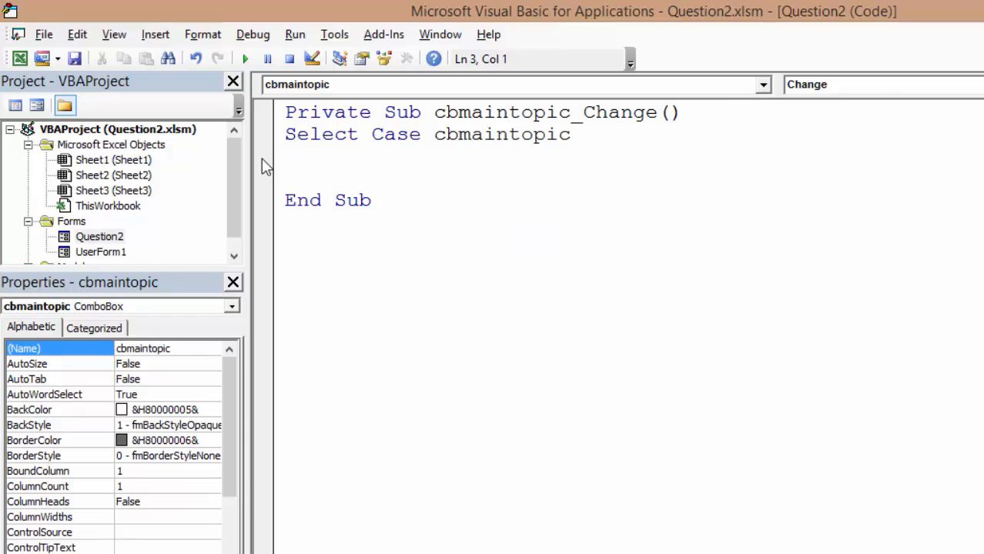
key(Return)
key(Return)
key(Up)
text(end se)
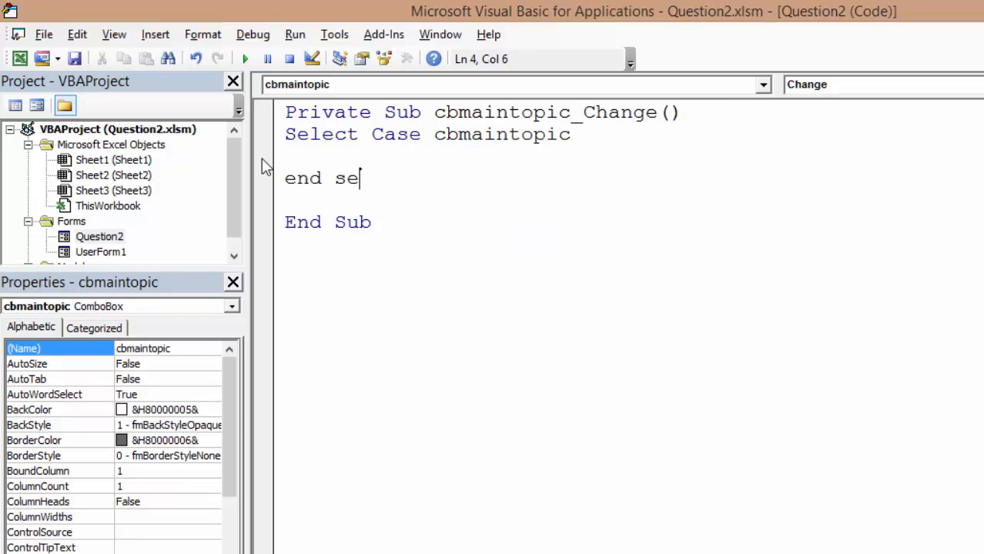
text(lect)
key(Up)
key(Tab)
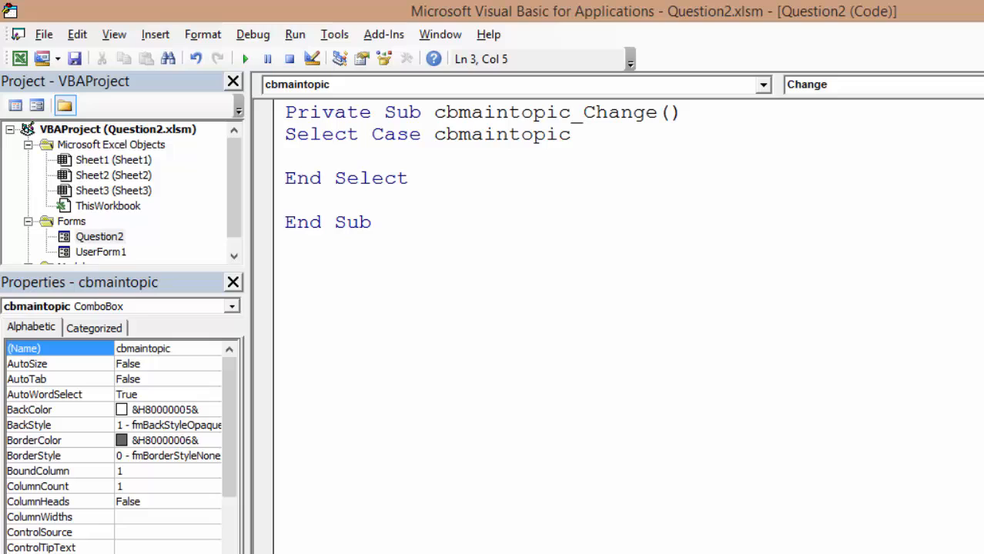
text(case )
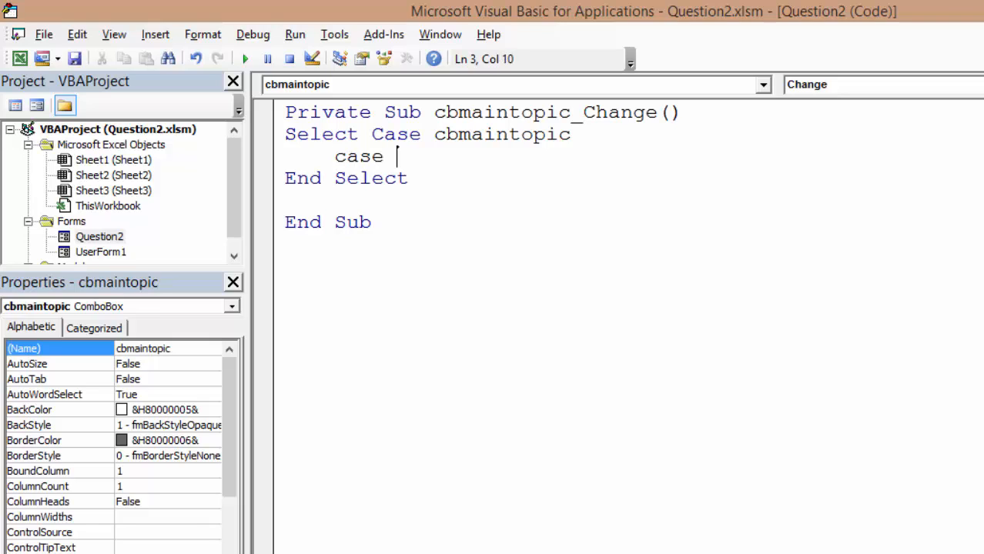
text("Excel)
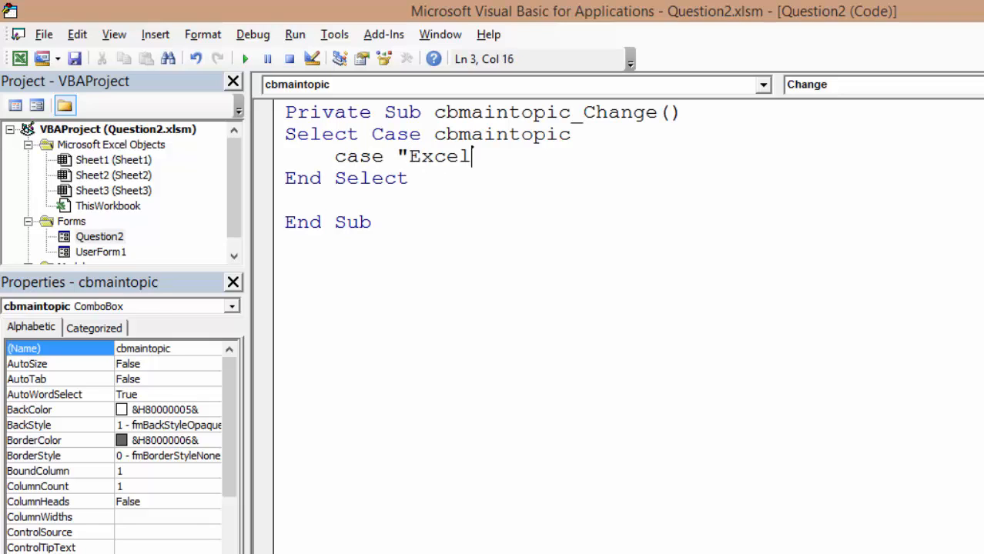
text(")
Add Case "Excel" setting cbsubtopic.RowSource = "Excel"
key(Return)
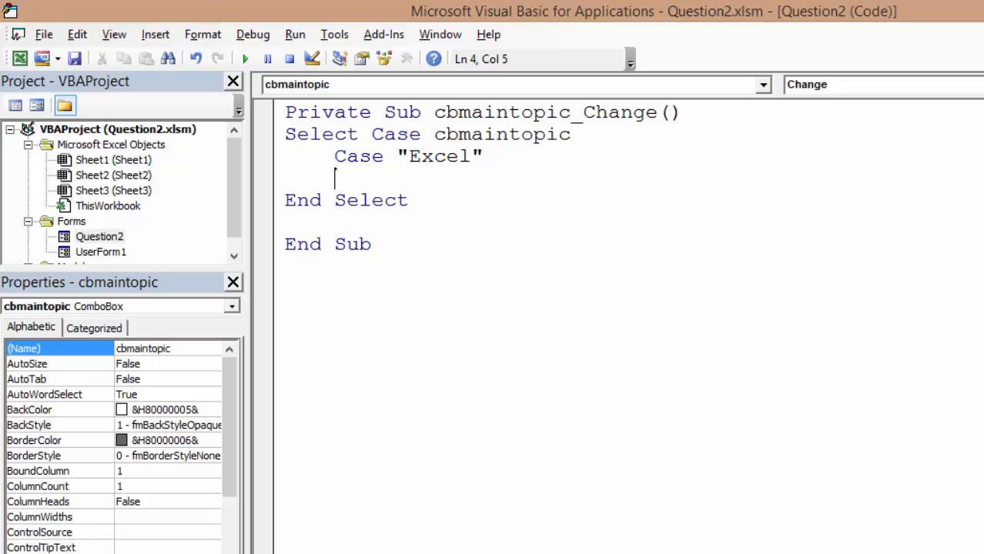
key(ctrl+space)
text(cb)
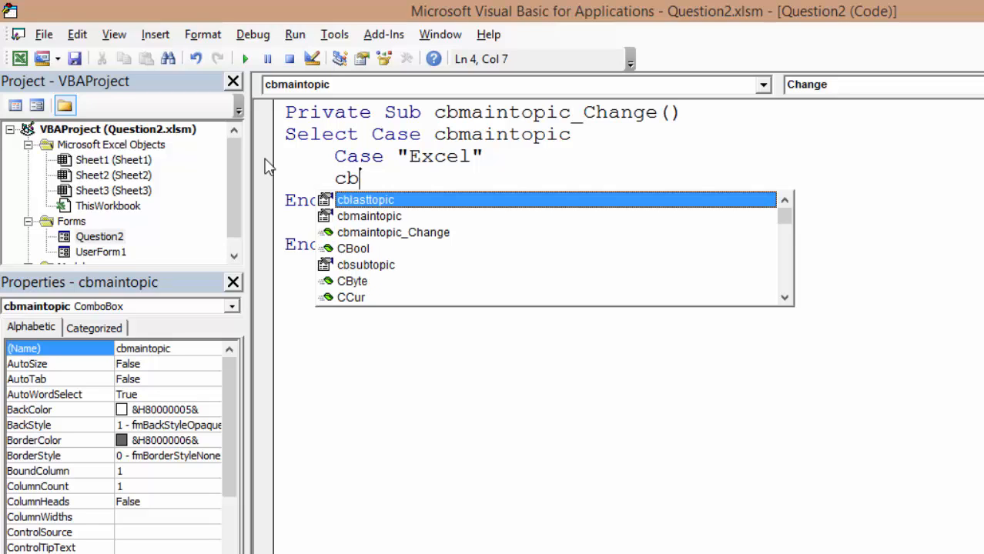
text(su)
key(Tab)
text(.row)
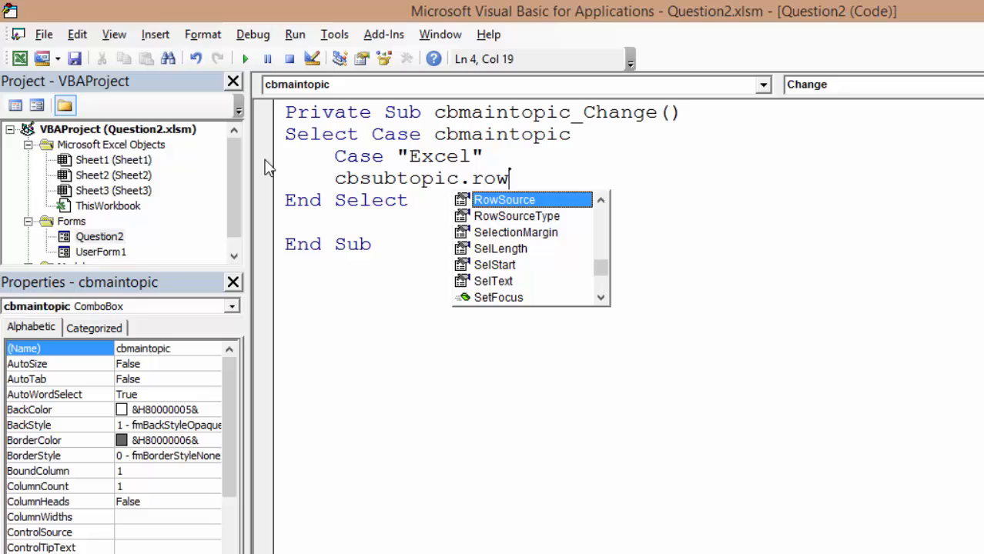
key(Tab)
text(=)
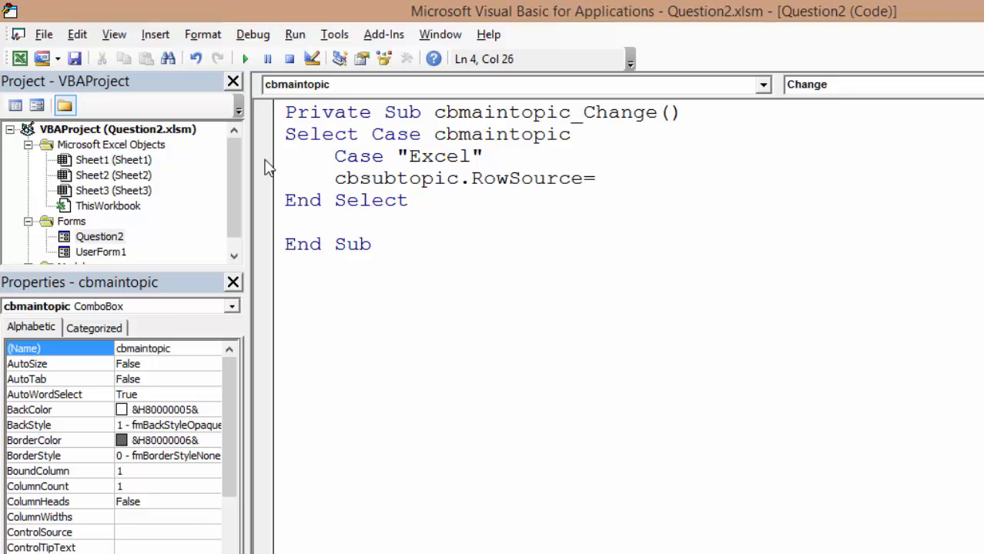
text("Excel")
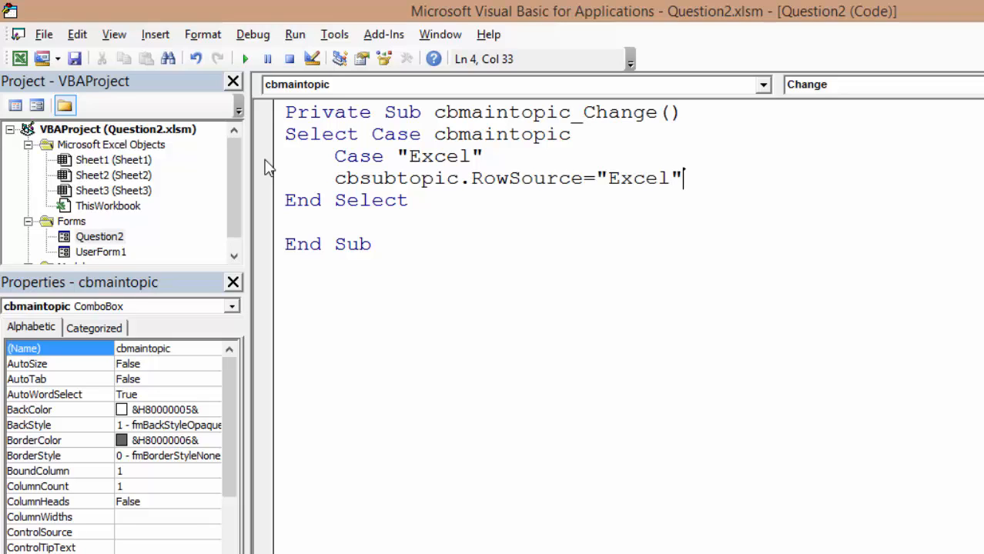
key(Down)
Run the form, pick Excel, check the subtopic options, then close it
key(F5)
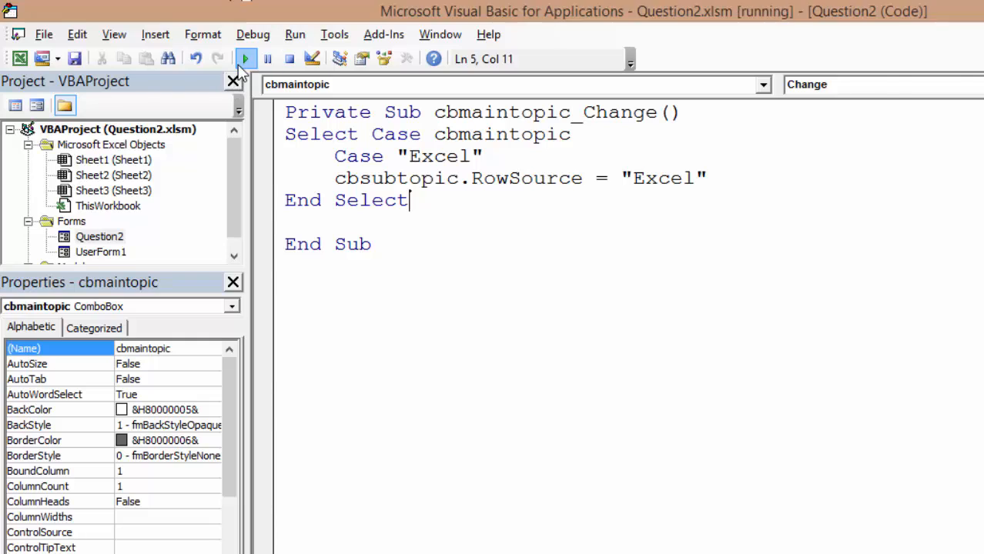
click(707, 293)
click(675, 314)
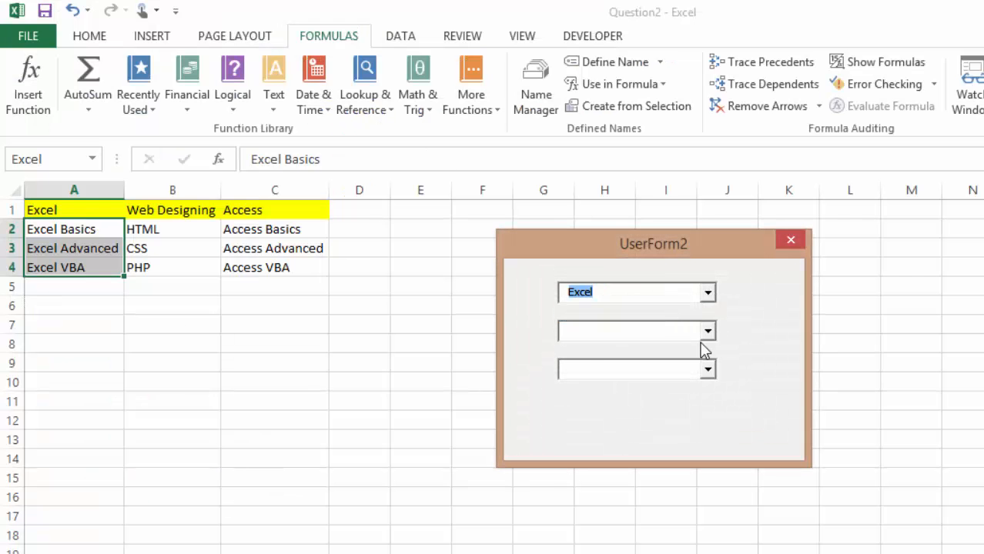
click(707, 331)
click(736, 312)
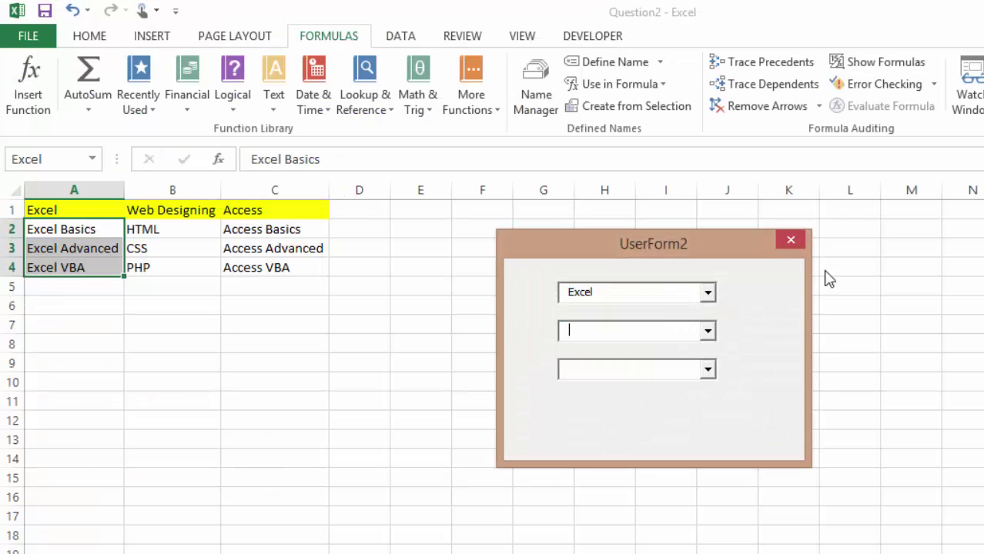
click(791, 240)
Copy the Excel Case/RowSource pair and paste it twice below
double_click(430, 141)
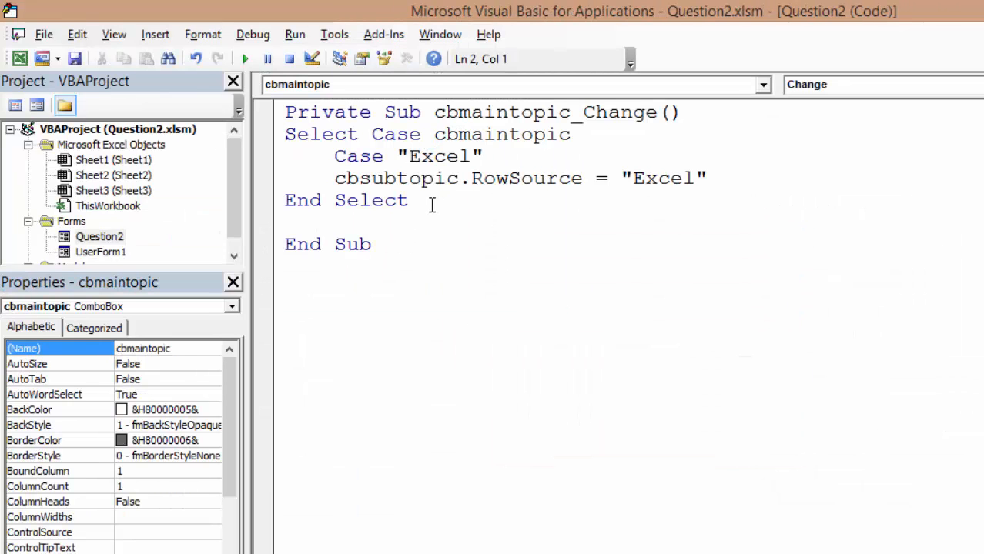
mouse_move(431, 206)
mouse_down()
mouse_move(336, 156)
mouse_move(712, 178)
mouse_up()
click(336, 156)
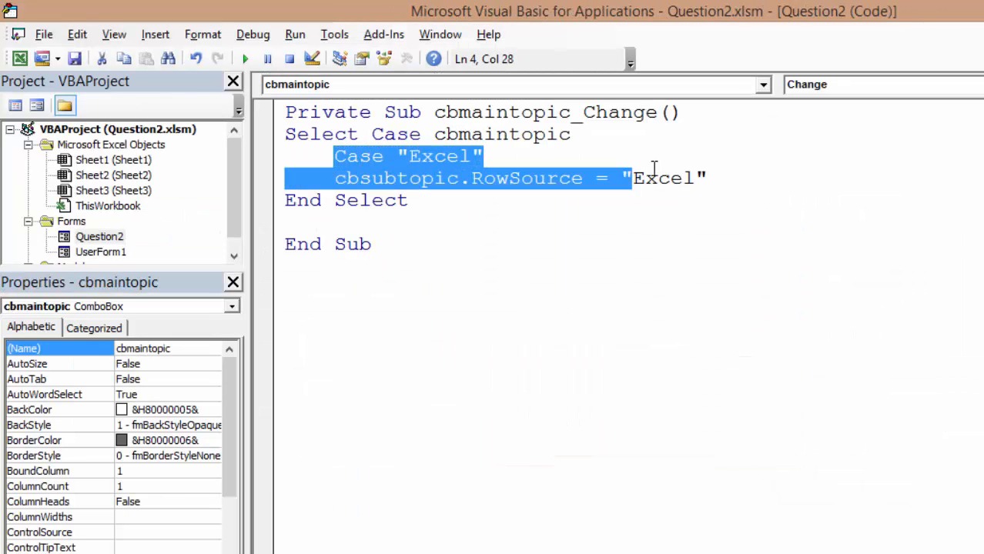
key(ctrl+c)
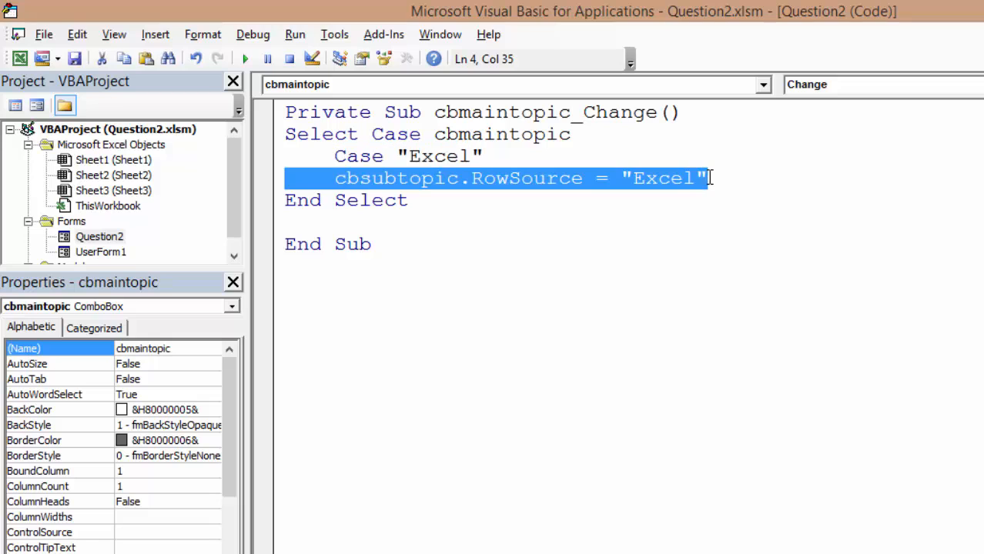
key(End)
key(Return)
key(ctrl+v)
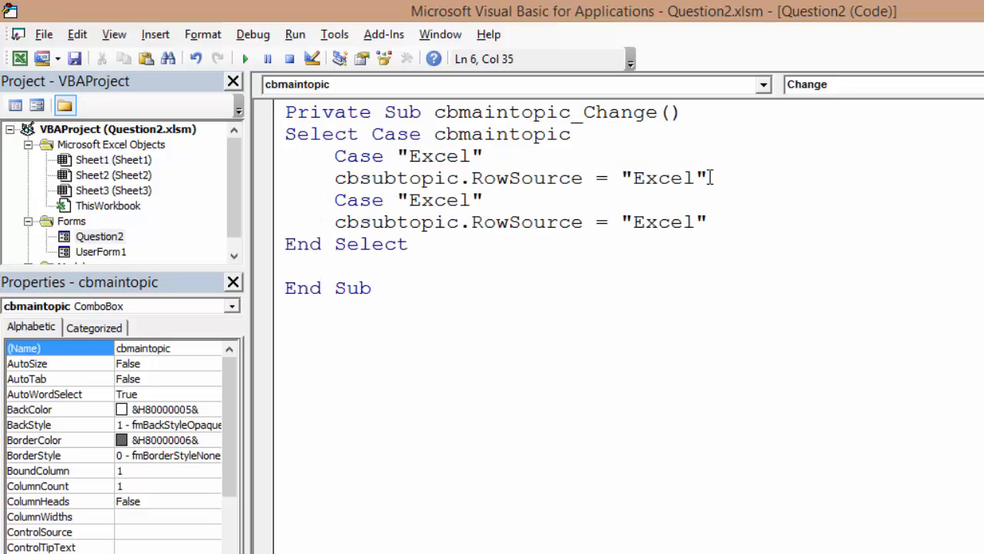
key(Return)
key(ctrl+v)
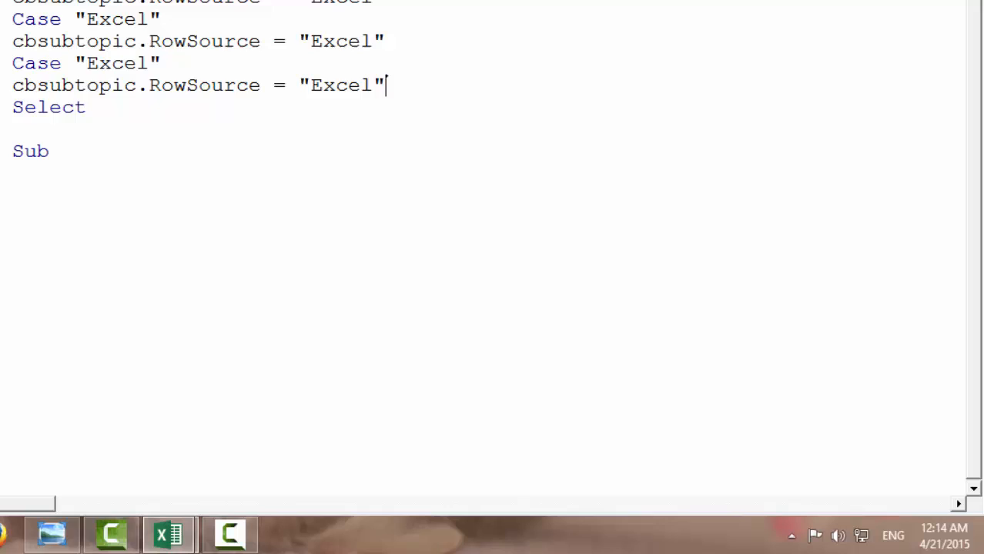
Edit the copies to Case "Web Designing"/WebDesigning and Case "Access"/Access
double_click(715, 165)
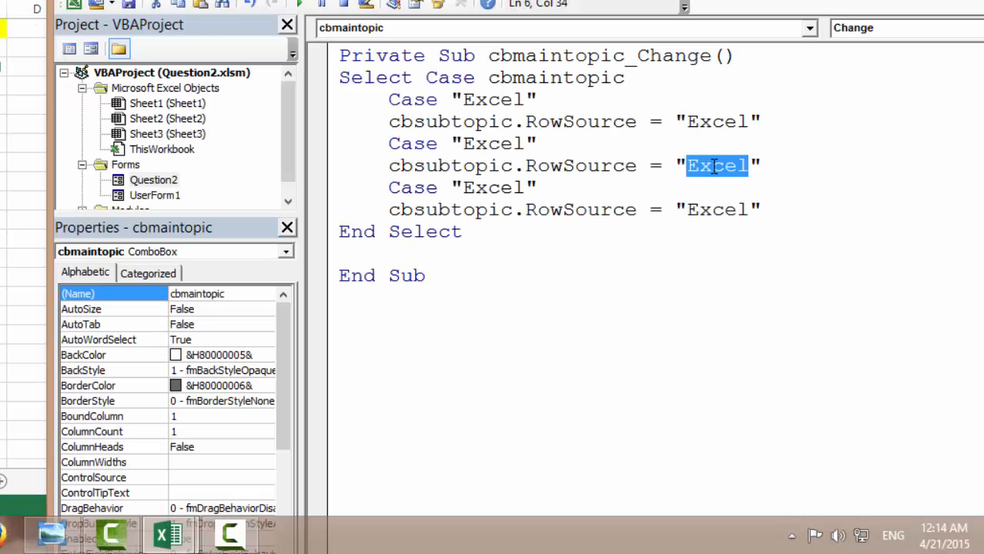
key(Up)
key(BackSpace)
key(BackSpace)
key(BackSpace)
text(Web Designing)
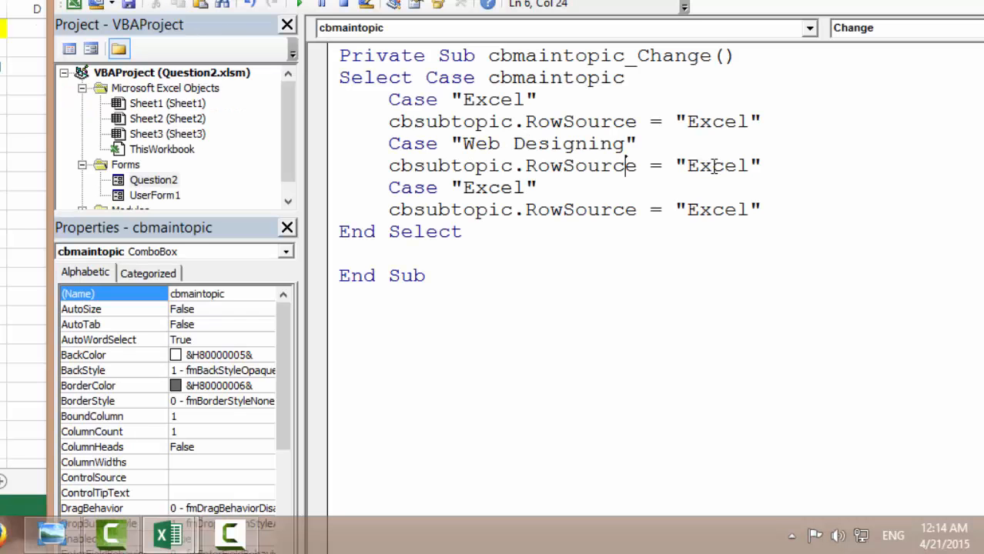
key(Right)
key(Left)
key(Left)
key(shift+Right)
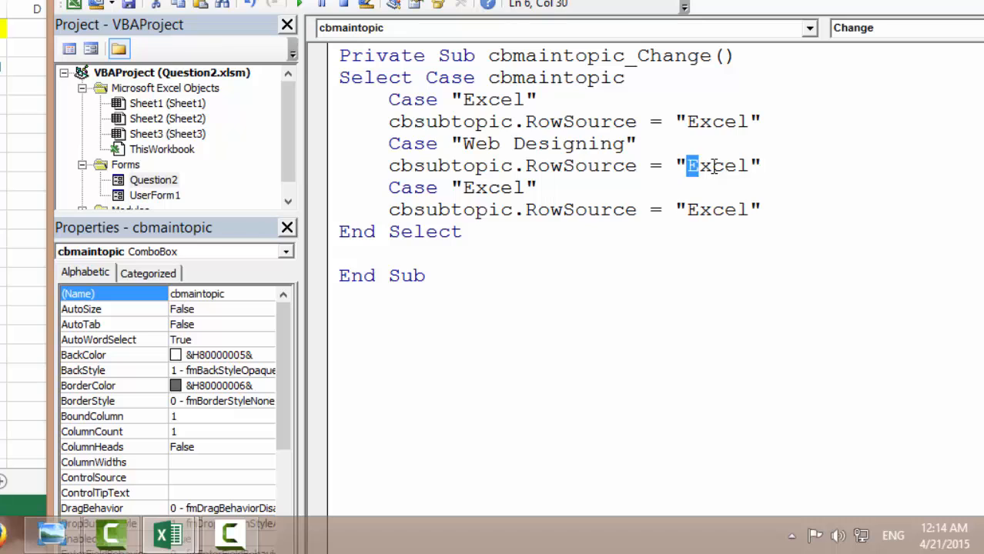
key(shift+Right)
key(shift+Right)
key(shift+Right)
key(shift+Right)
text(WebDesigning)
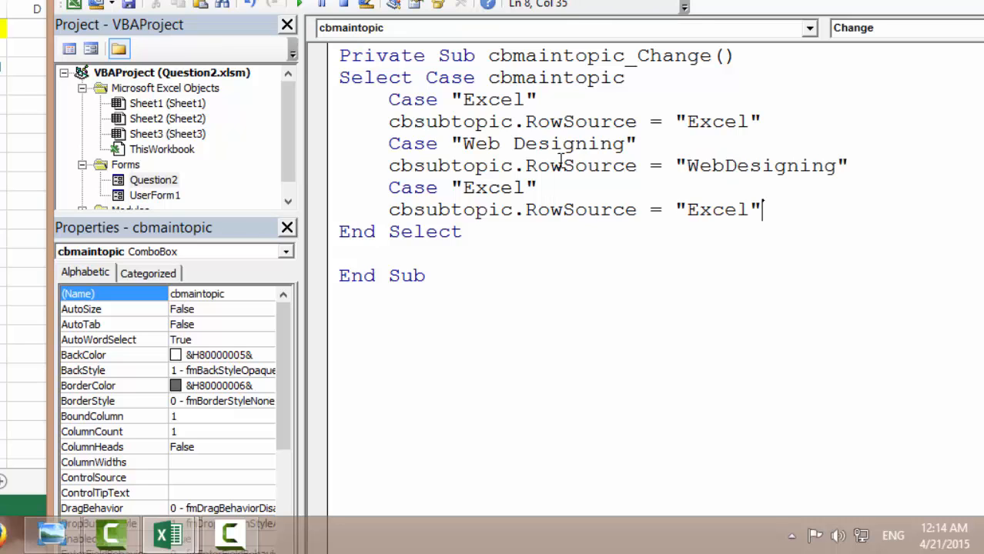
double_click(510, 184)
text(Acce)
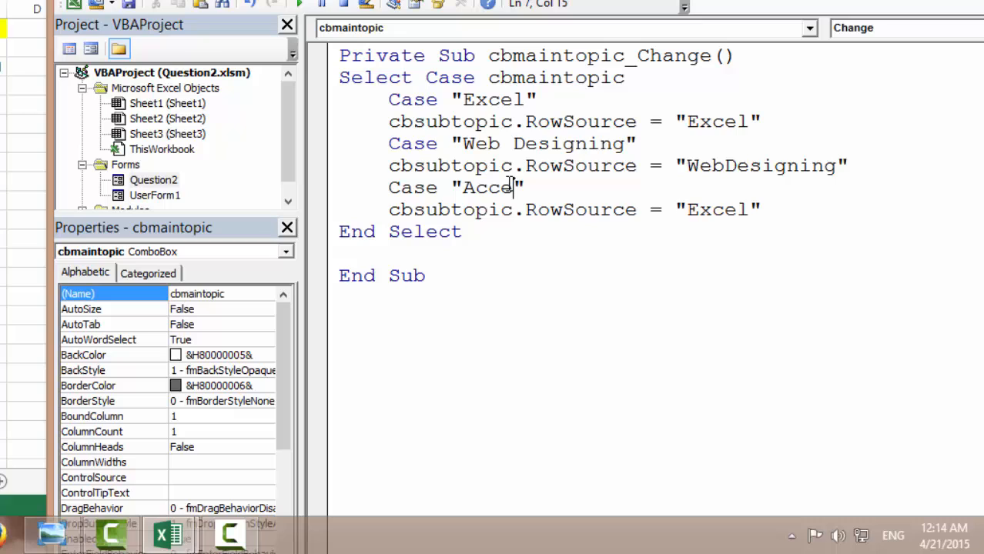
text(ss)
double_click(709, 211)
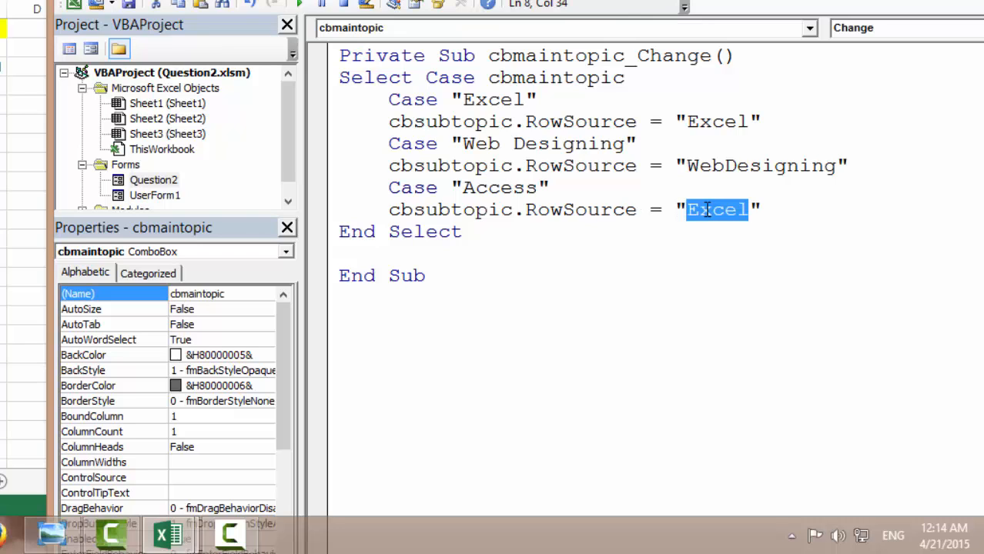
text(Access)
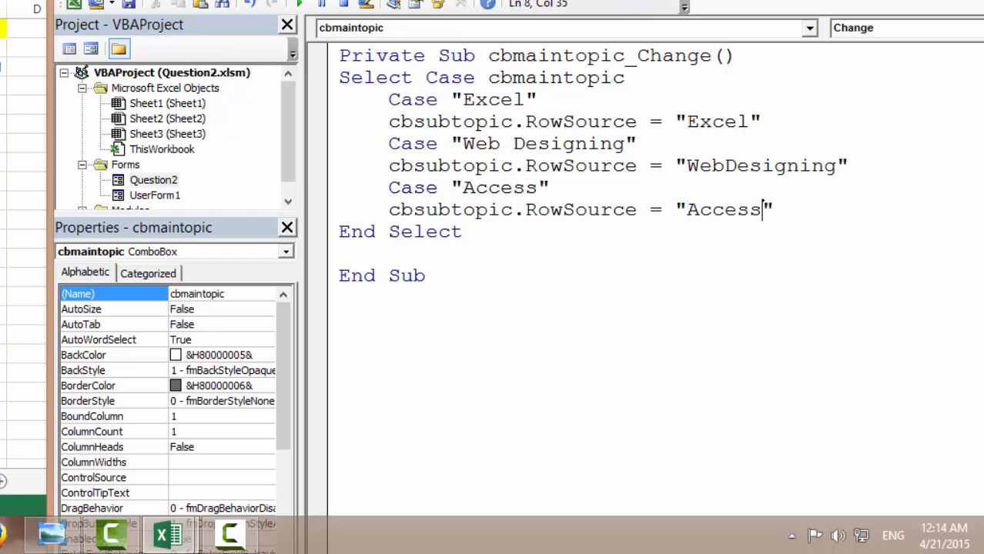
Run the form, choose Access, confirm the second box lists the Access subtopics, and close it
click(298, 5)
click(385, 111)
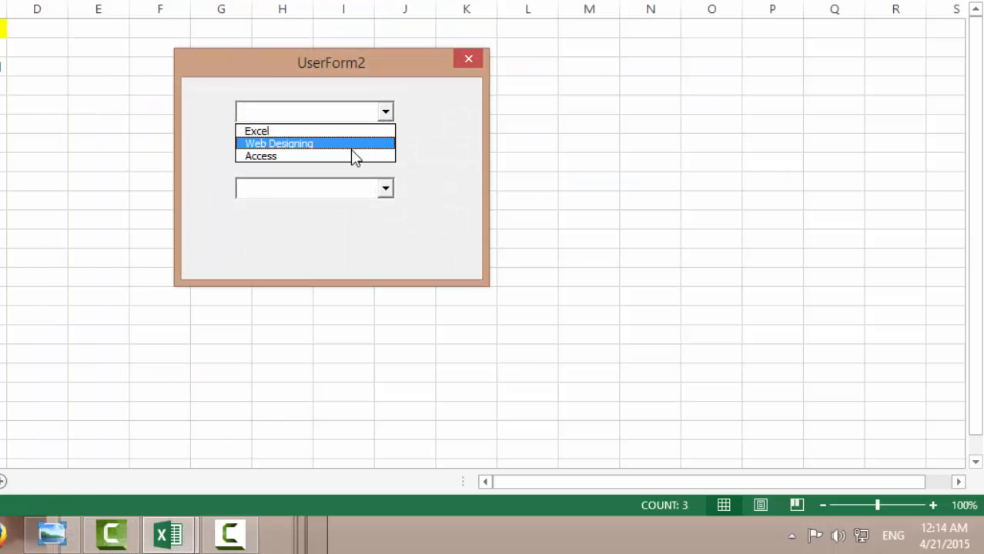
click(308, 157)
click(385, 150)
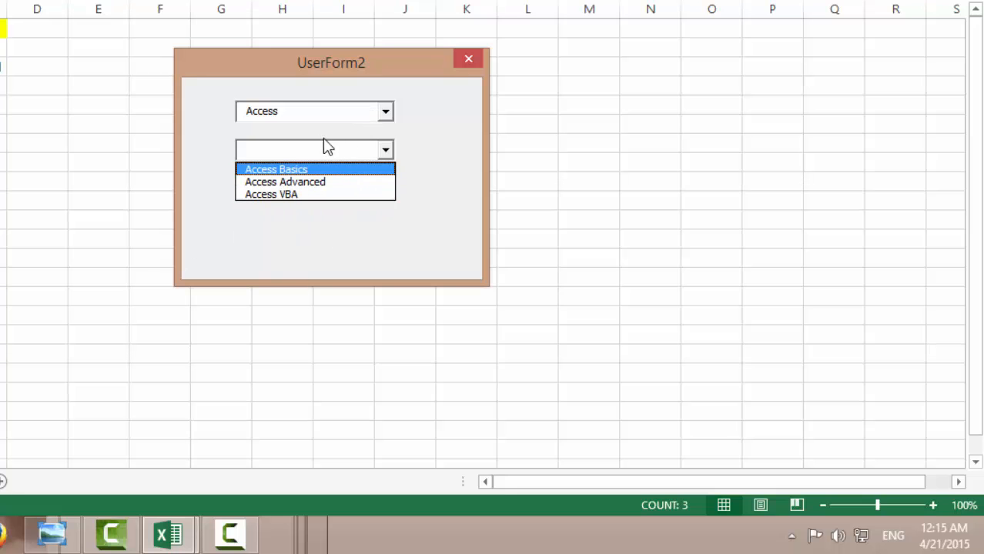
click(469, 59)
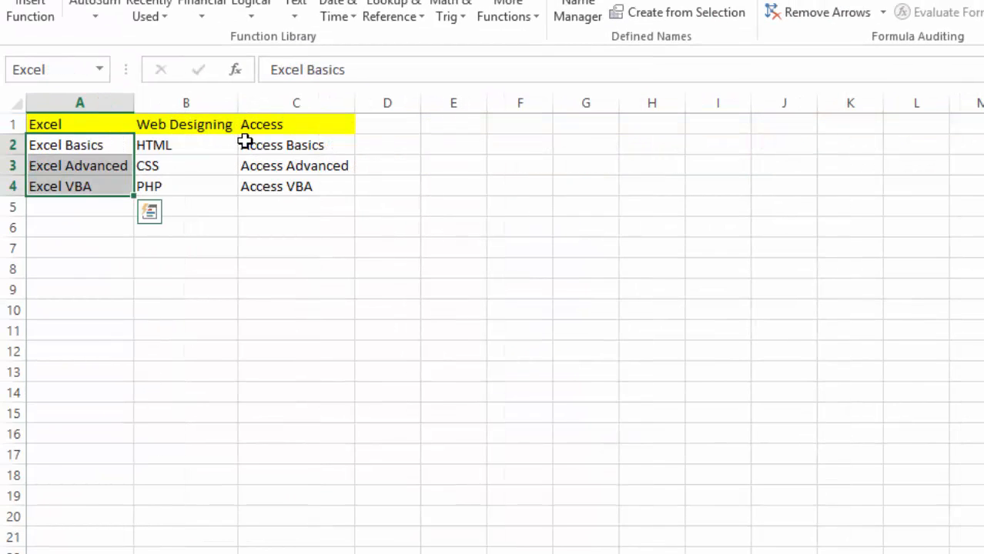
Select the Access subtopic entries in C2:C4 on the worksheet
drag(282, 145, 284, 186)
click(285, 186)
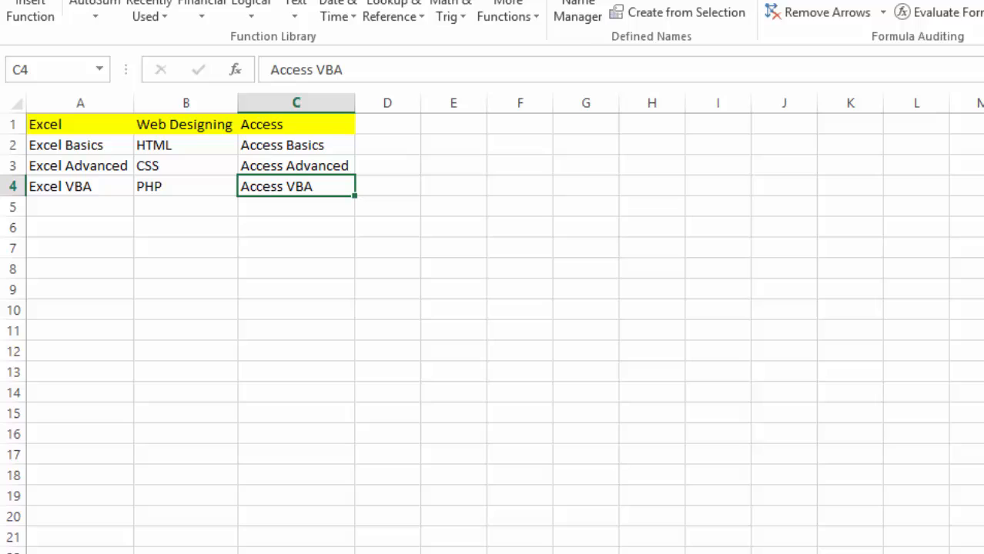
Copy the main-topic Select Case block into the cbsubtopic_Change procedure
key(alt+F11)
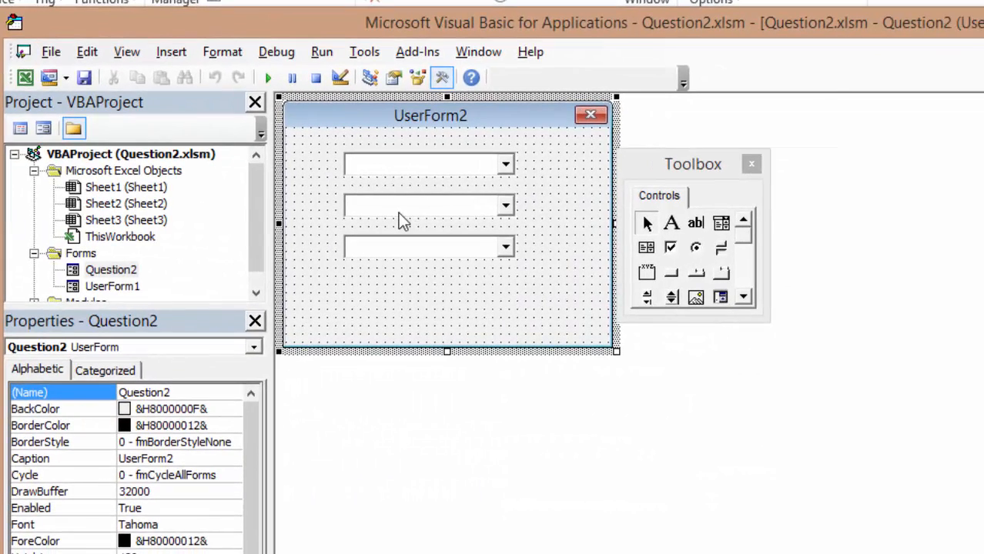
double_click(428, 207)
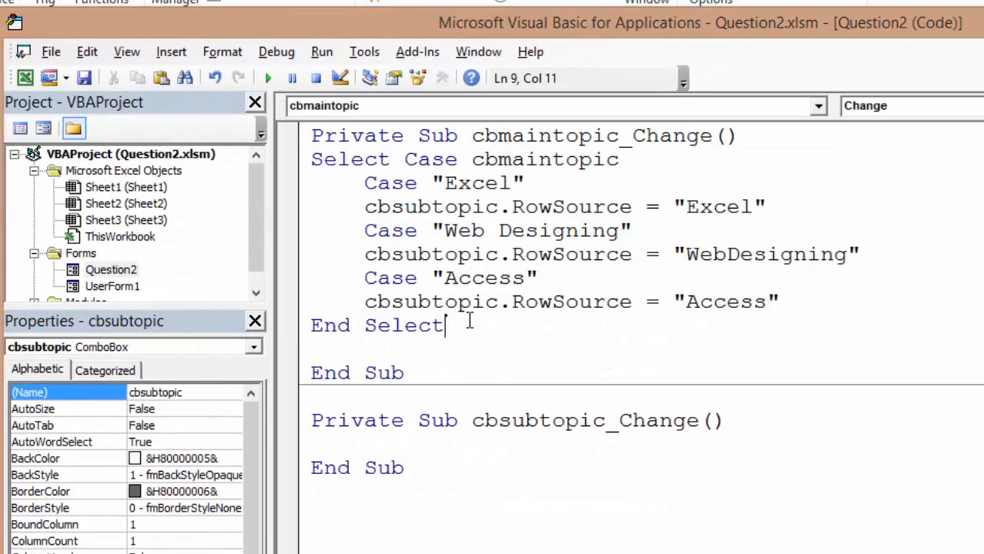
mouse_move(462, 323)
mouse_down()
mouse_move(302, 202)
mouse_move(300, 151)
mouse_up()
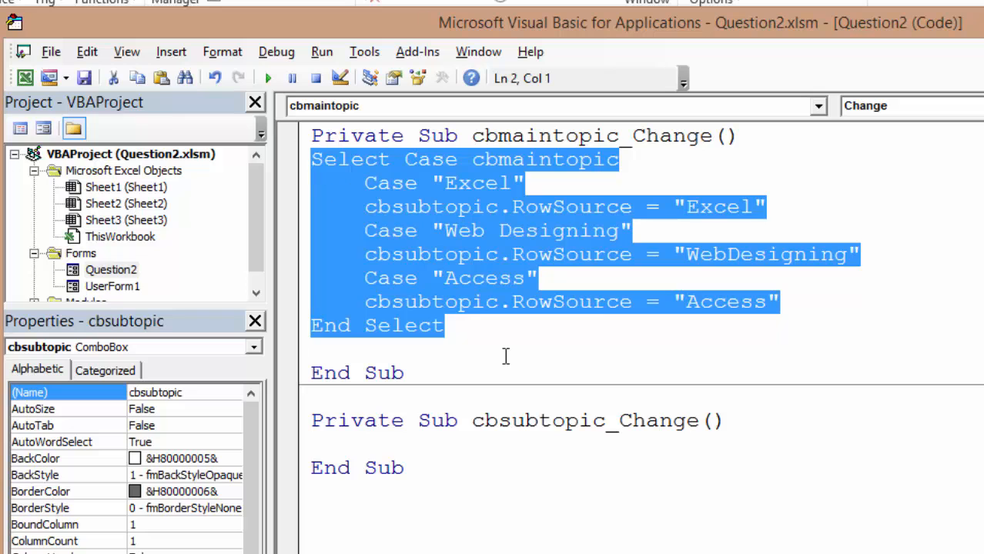
click(475, 437)
key(ctrl+v)
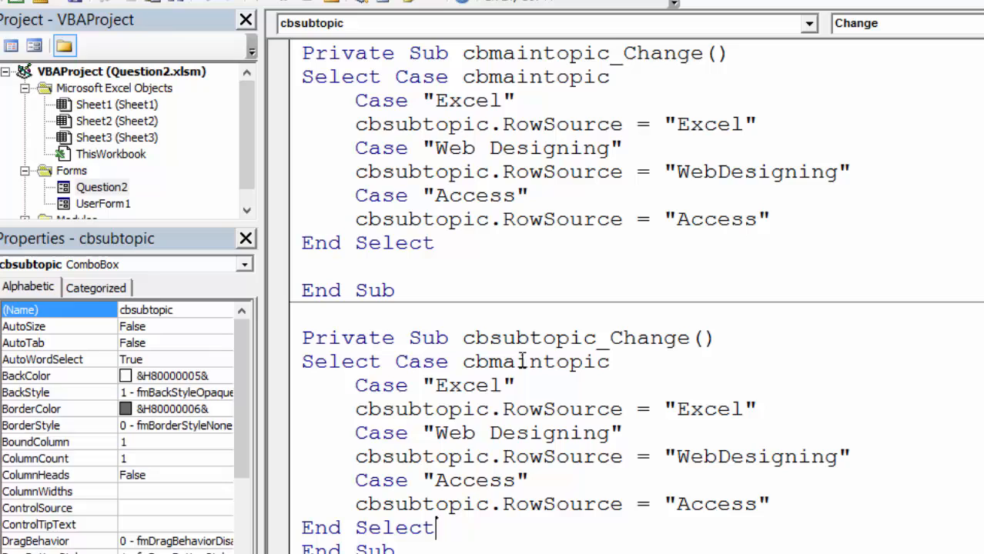
Rework the block to test cbsubtopic and route cblasttopic's RowSource to ExcelBasics, ExcelAdvanced and ExcelVBA
double_click(531, 362)
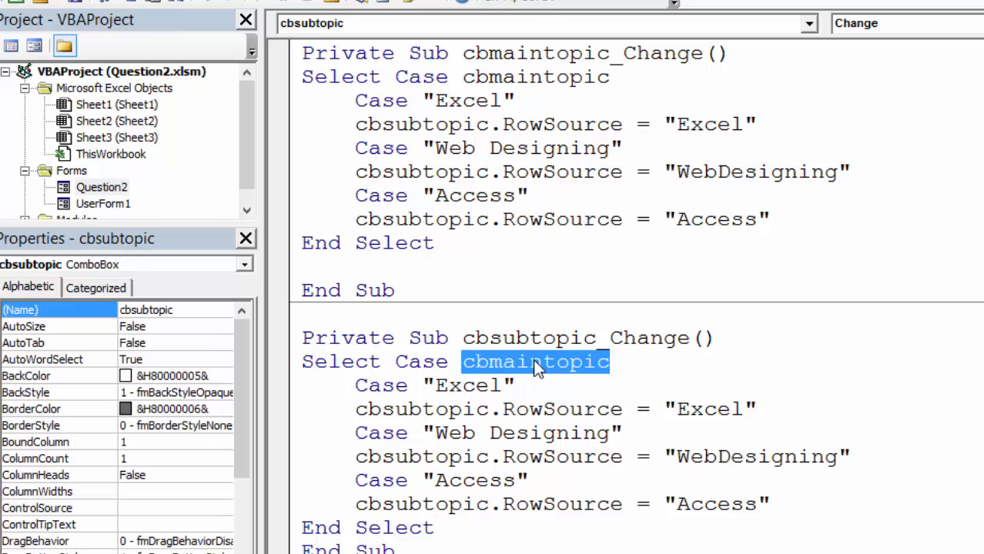
text(cbs)
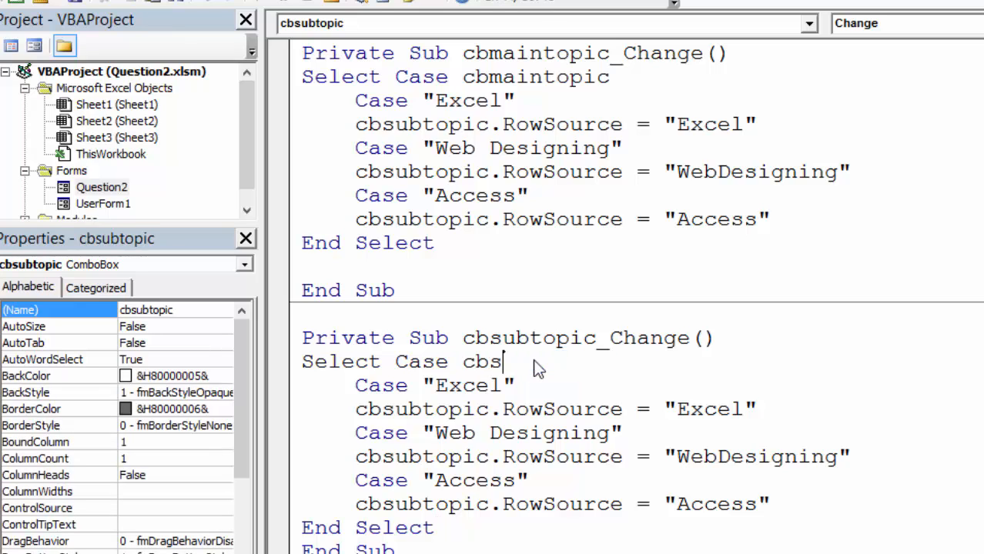
text(ubtop)
text(ic)
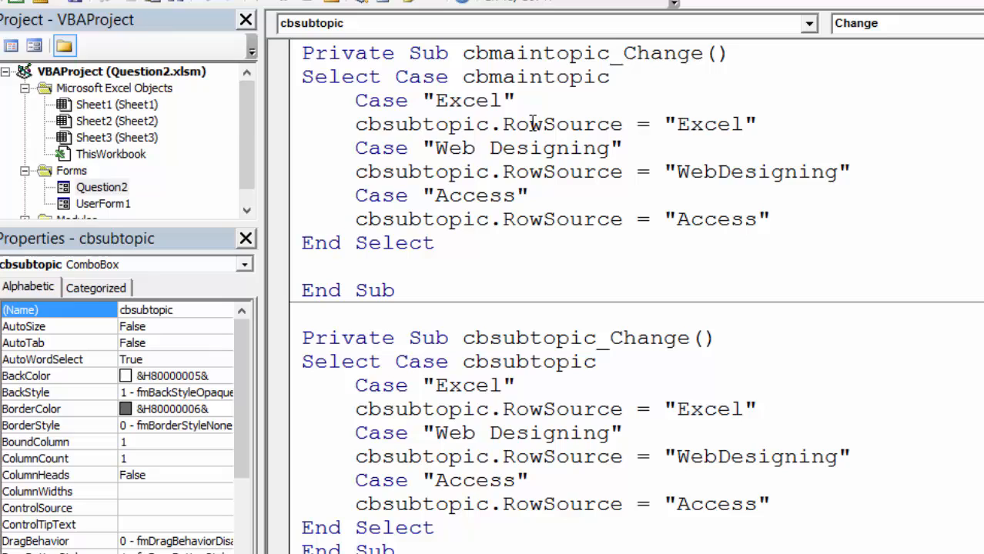
double_click(466, 385)
text(ExcelBasics)
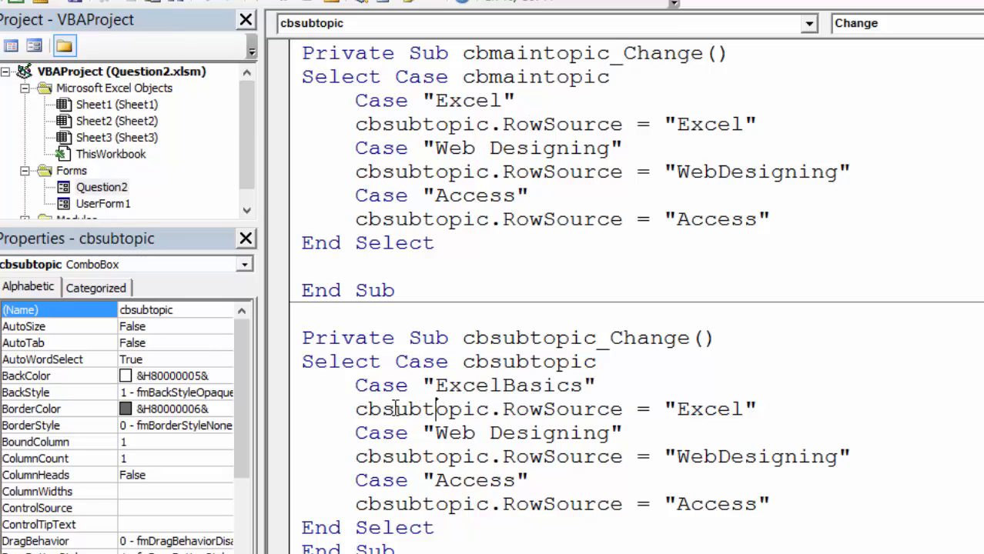
drag(382, 409, 426, 409)
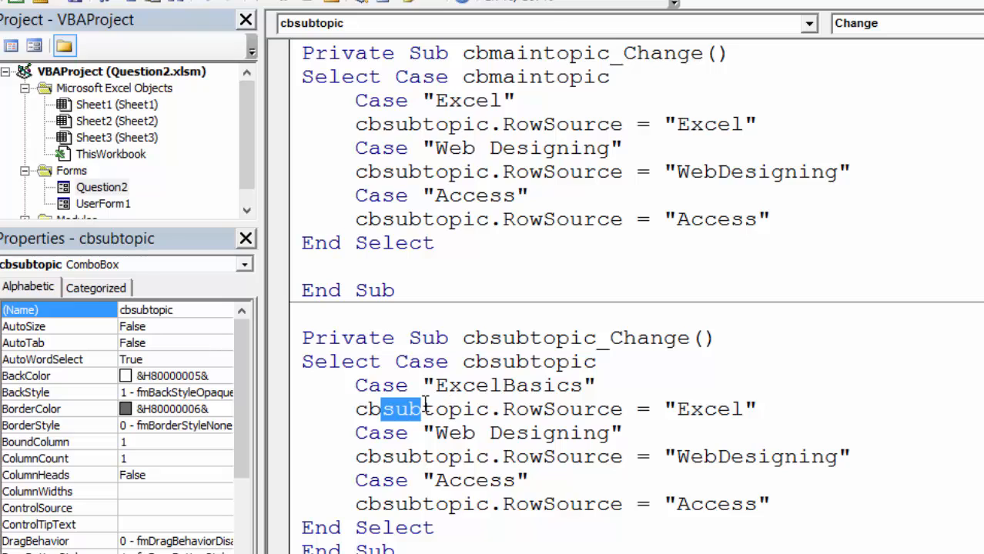
text(last)
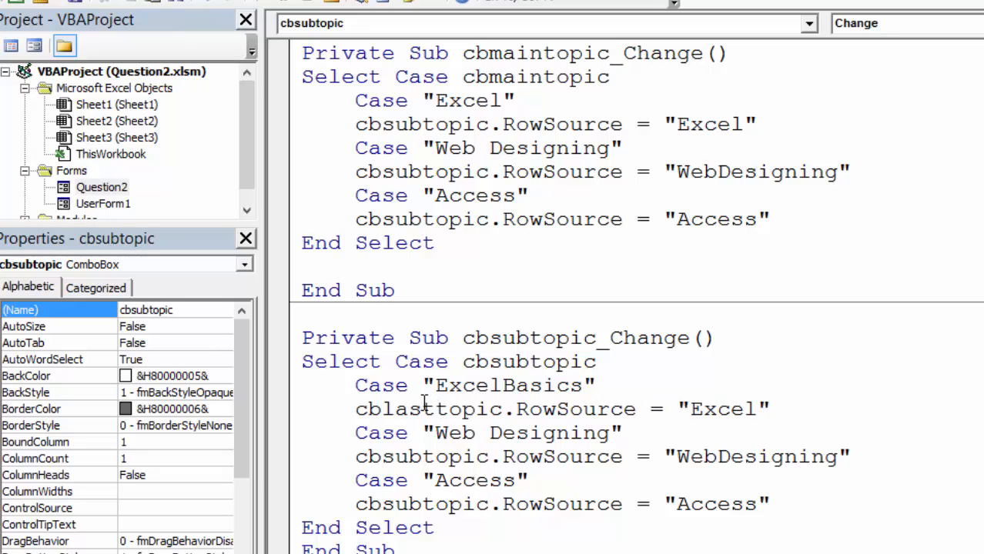
double_click(723, 408)
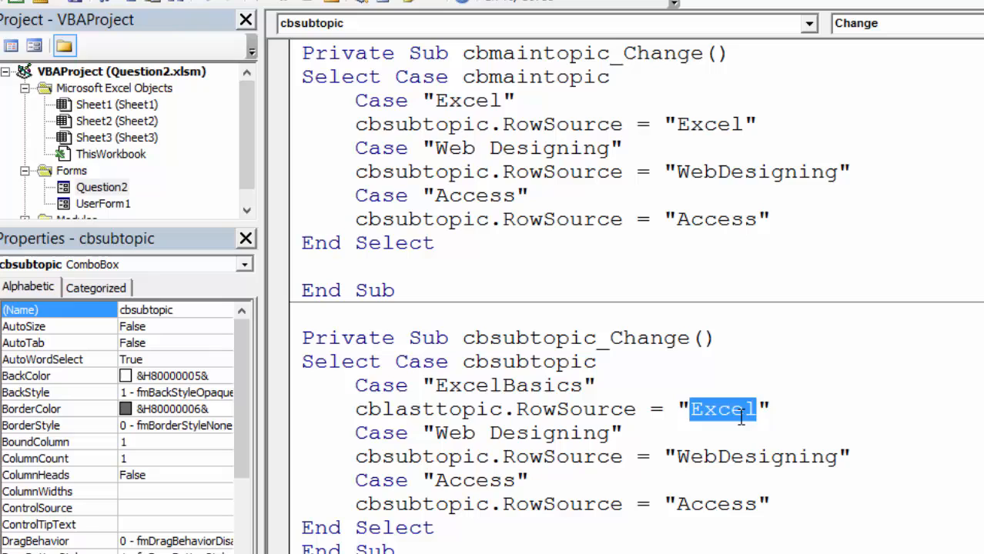
text(ExcelBasics)
drag(435, 433, 612, 434)
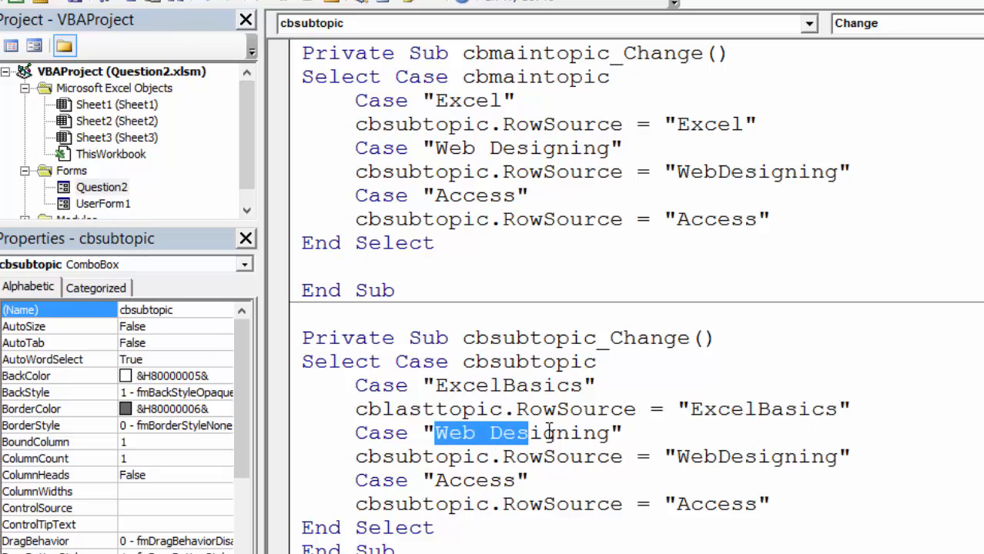
text(ExcelAdv)
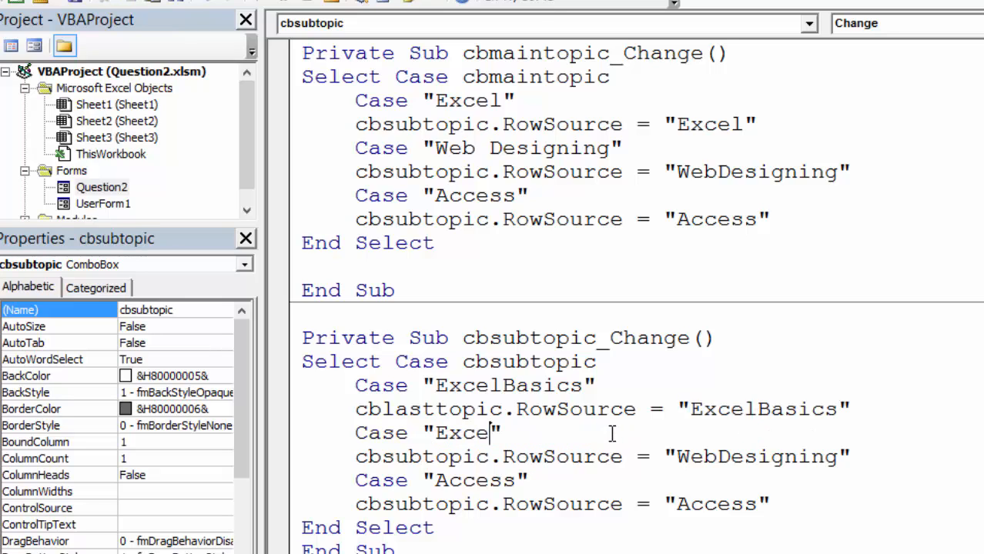
text(anced)
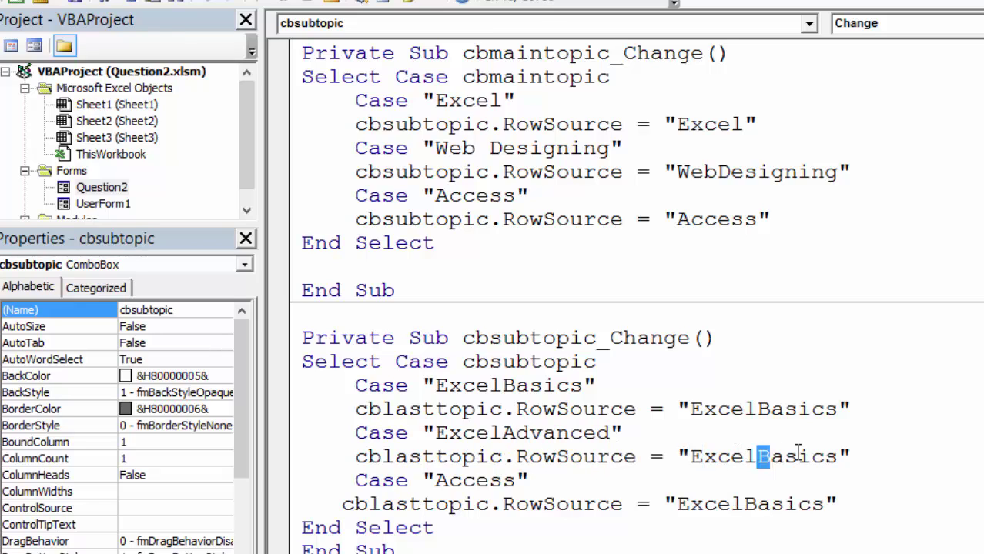
drag(754, 456, 836, 456)
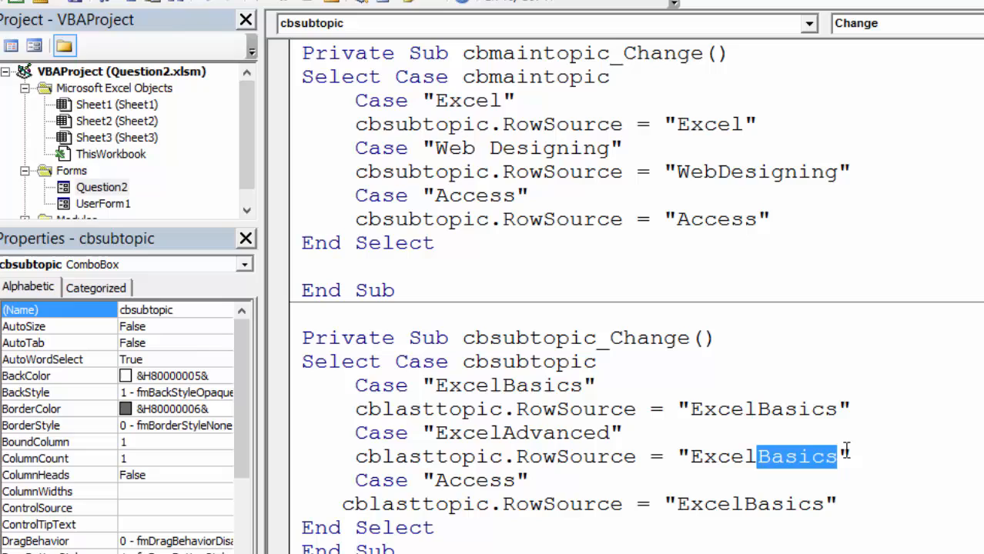
text(Advanced)
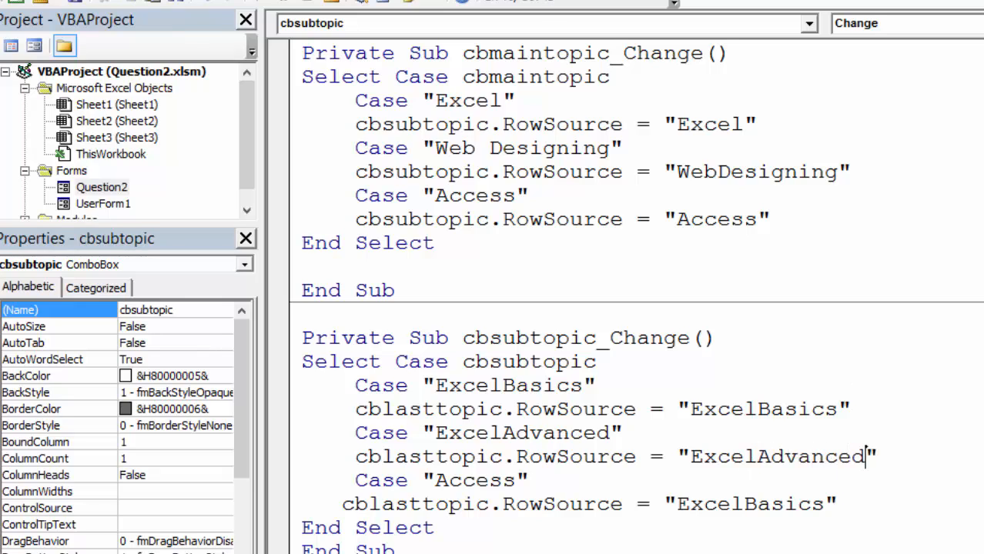
drag(678, 504, 825, 507)
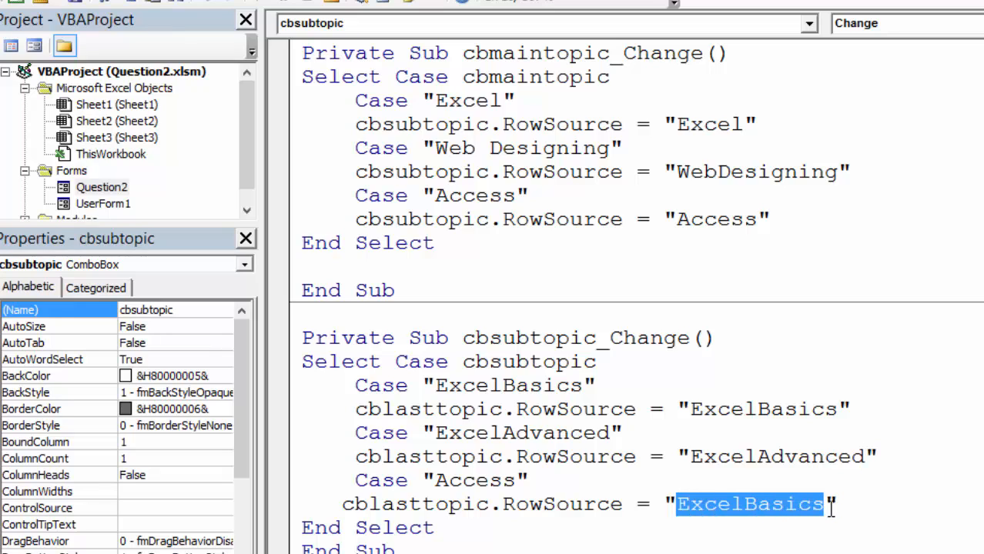
text(ExcelVBA)
Run the form with F5, pick Excel then Excel Basics, and find the third box empty
key(F5)
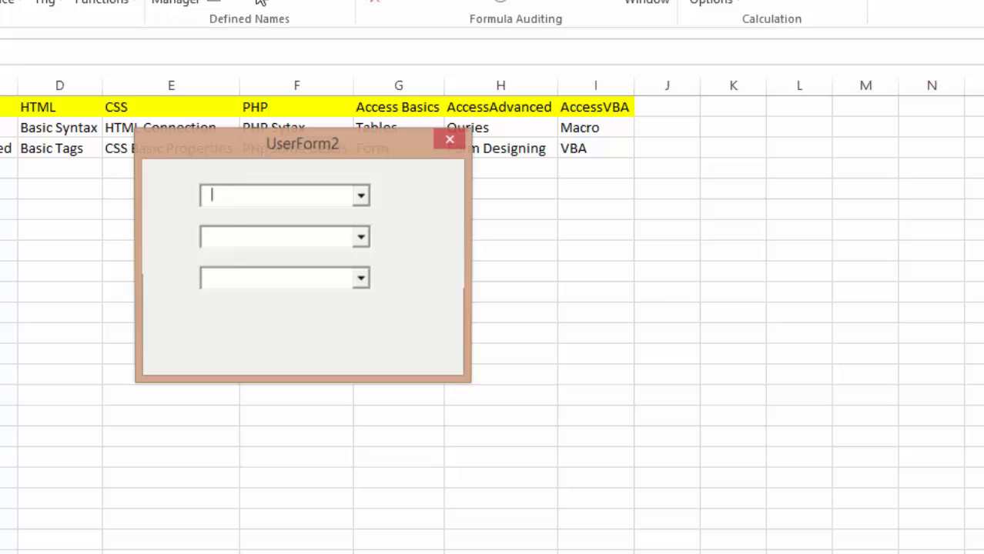
click(360, 195)
click(231, 216)
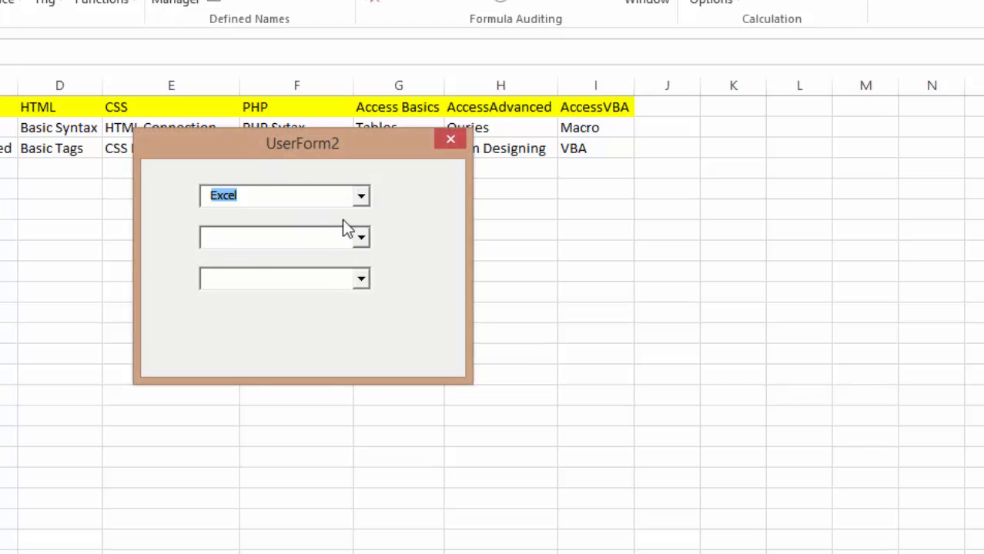
click(361, 237)
click(329, 261)
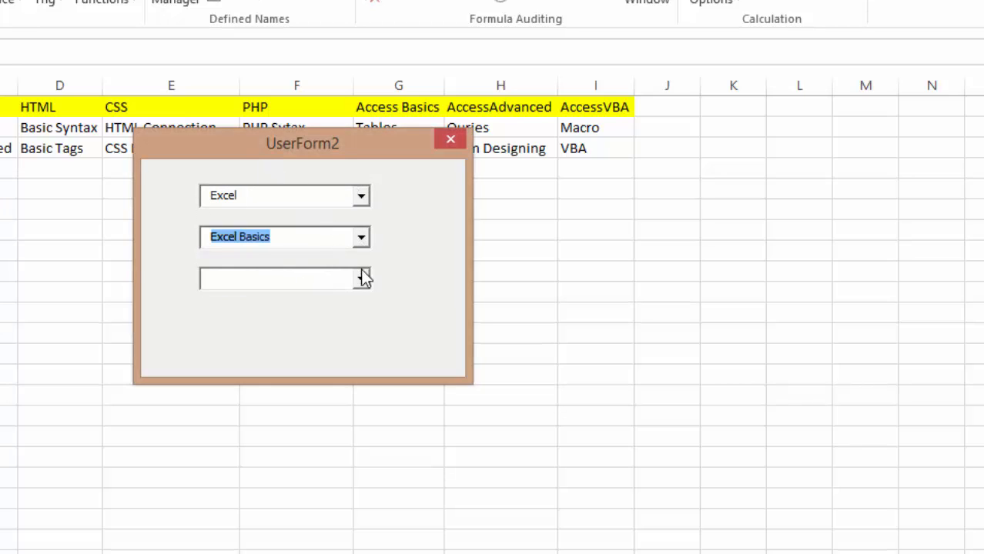
click(361, 278)
drag(339, 150, 345, 218)
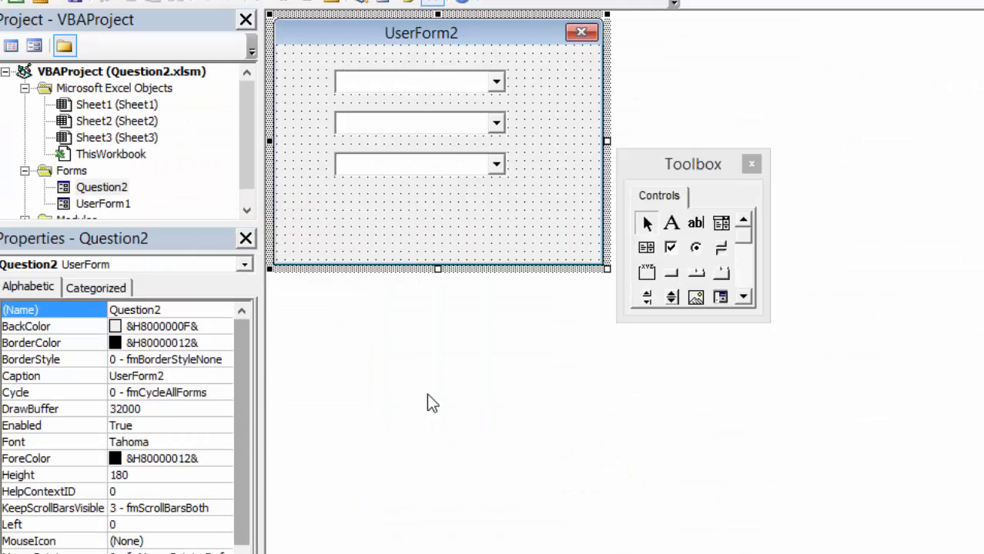
Correct the subtopic Case labels to 'Excel Basics', 'Excel Advanced' and 'Excel VBA', then rerun the form
double_click(447, 125)
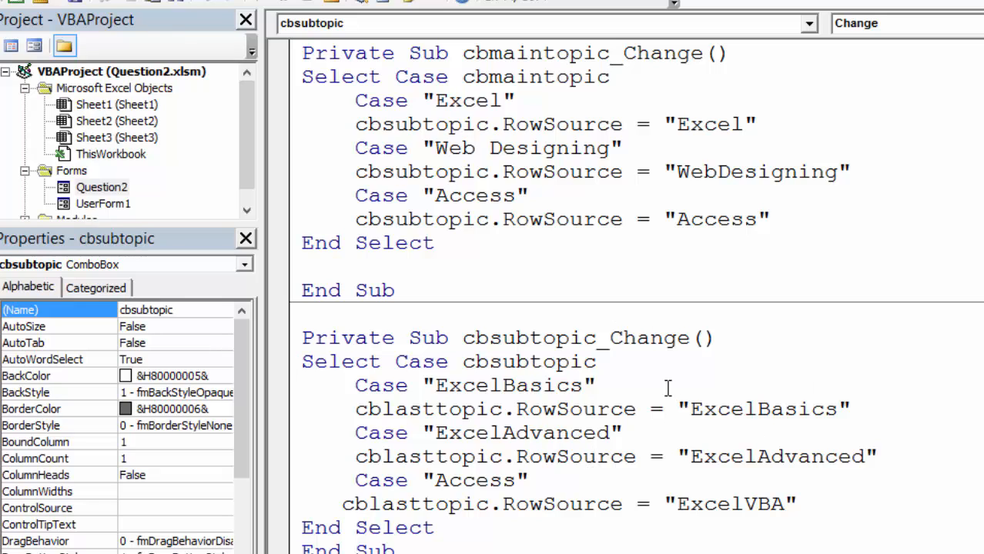
click(759, 504)
click(800, 456)
drag(437, 480, 508, 480)
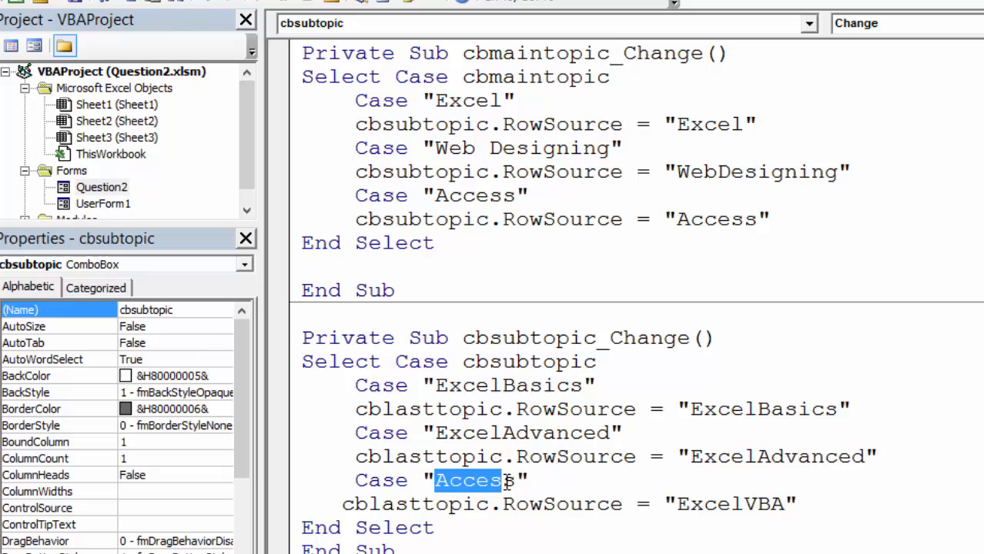
key(Delete)
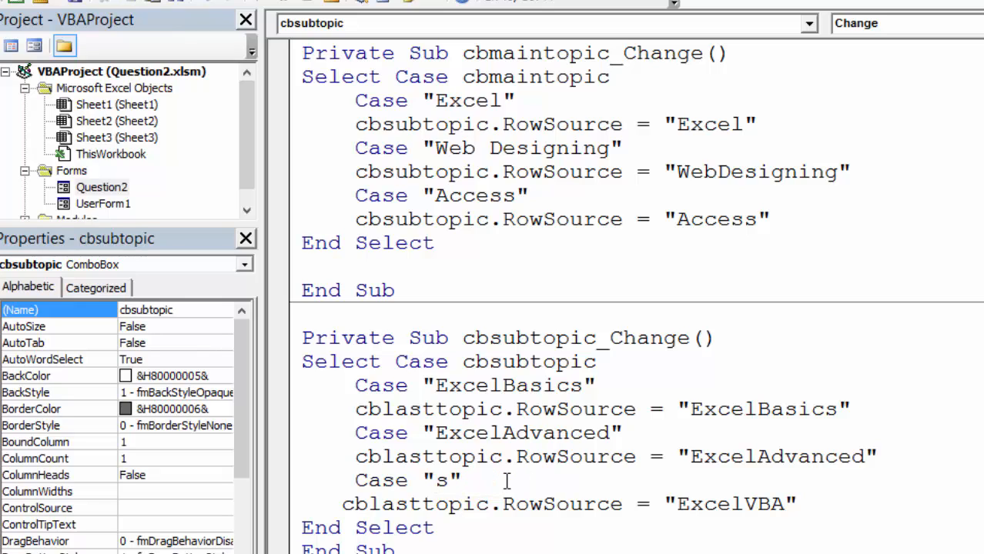
key(BackSpace)
text(eXCEL)
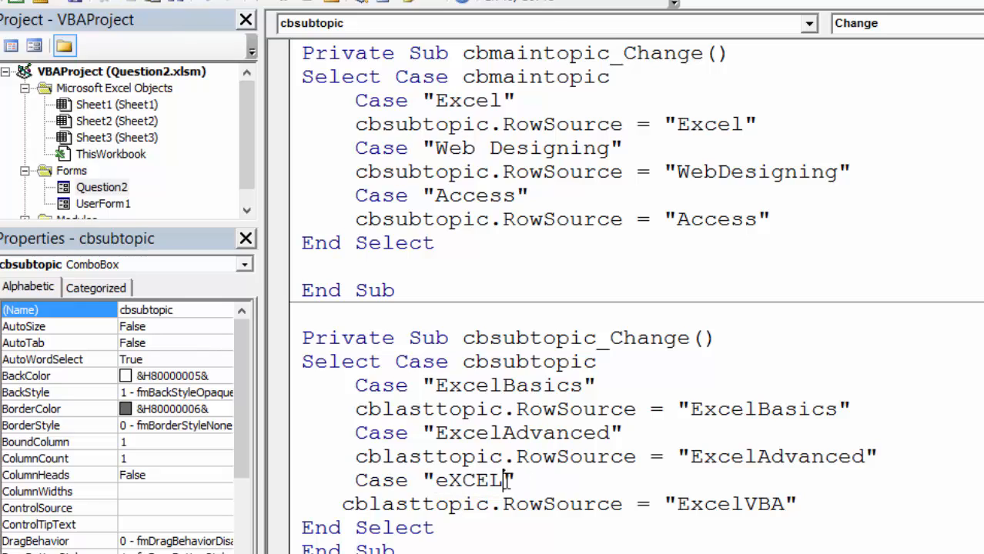
key(BackSpace)
key(BackSpace)
key(BackSpace)
key(BackSpace)
key(BackSpace)
text(Excel )
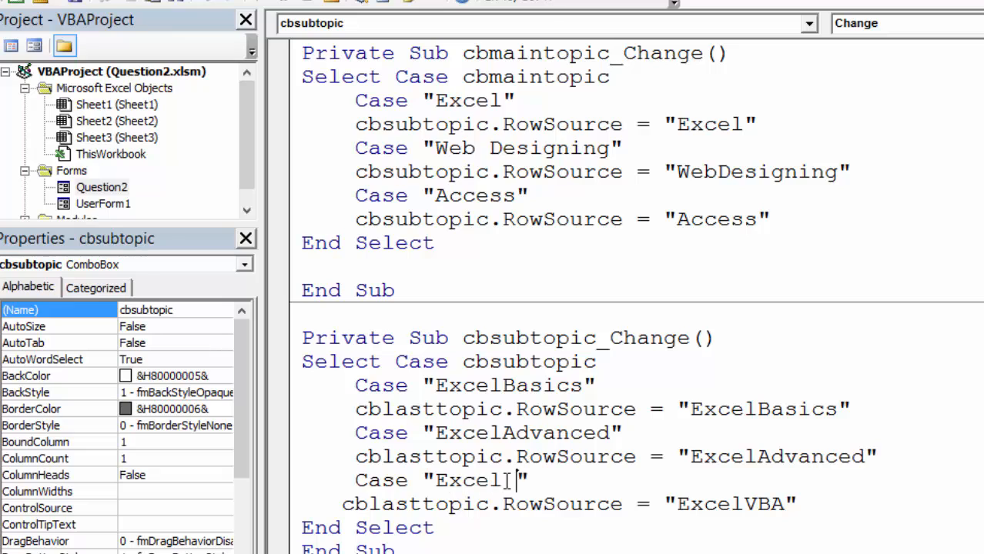
text(VBA)
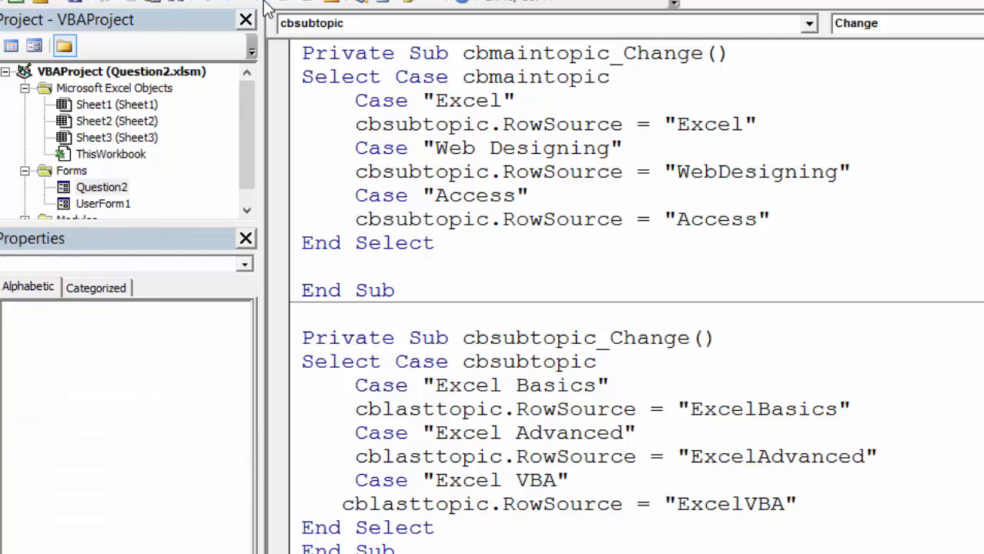
key(F5)
click(362, 196)
Choose Excel then Excel Basics, verify the third box offers Formulas and Conditional Formatting, and close the form
click(351, 218)
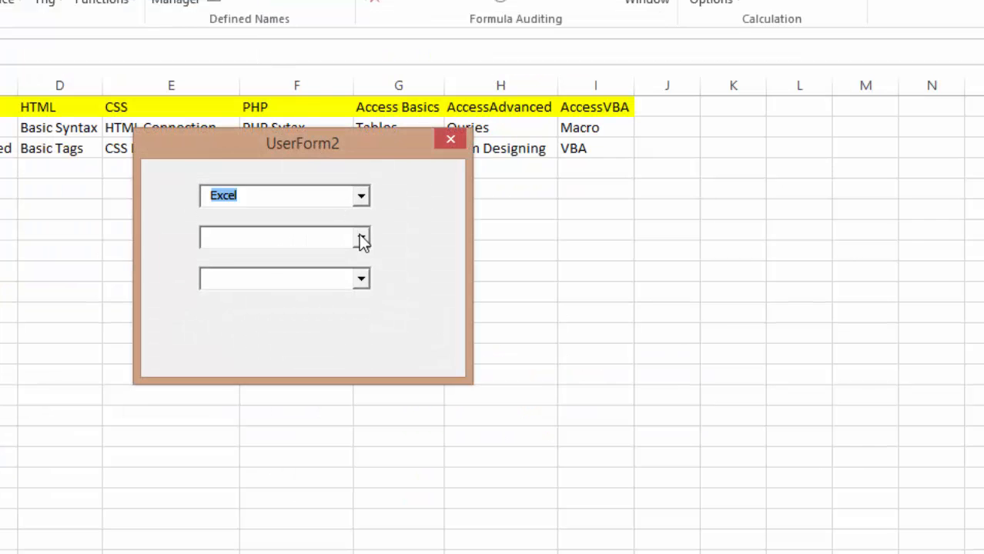
click(362, 237)
click(339, 258)
click(361, 279)
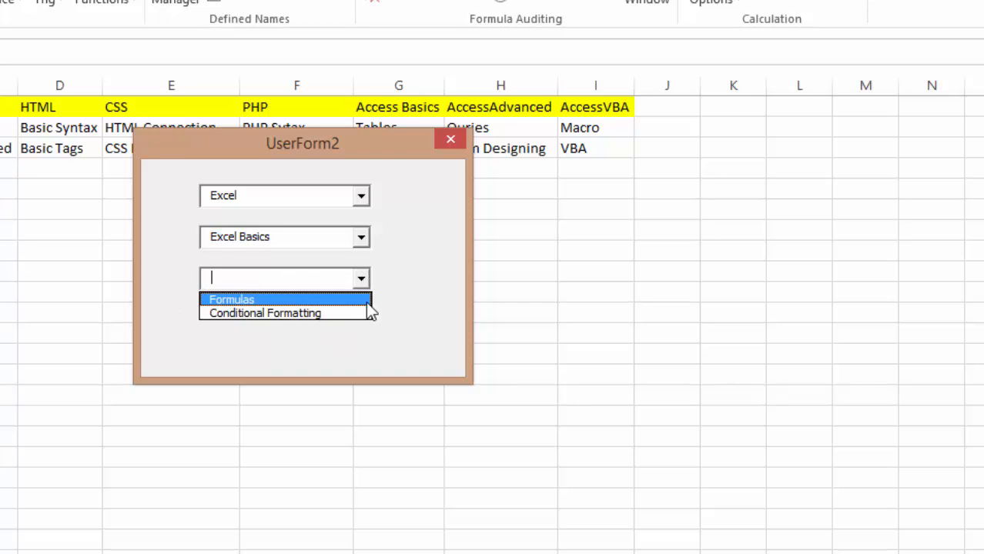
click(361, 278)
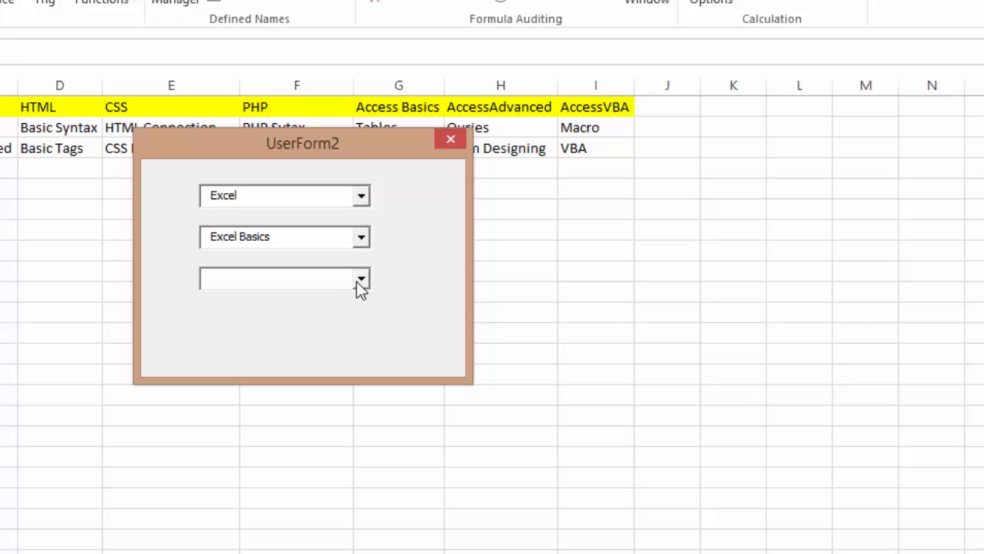
click(451, 139)
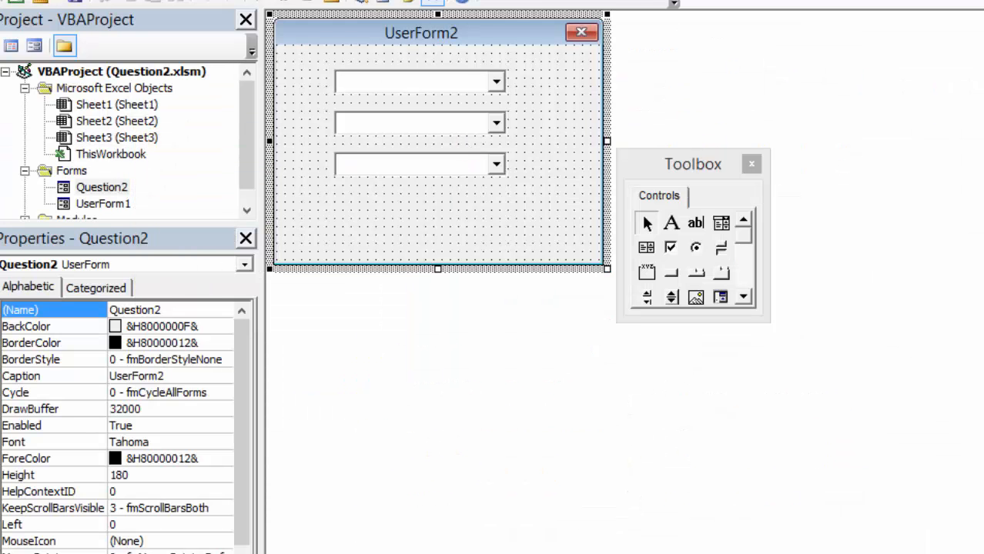